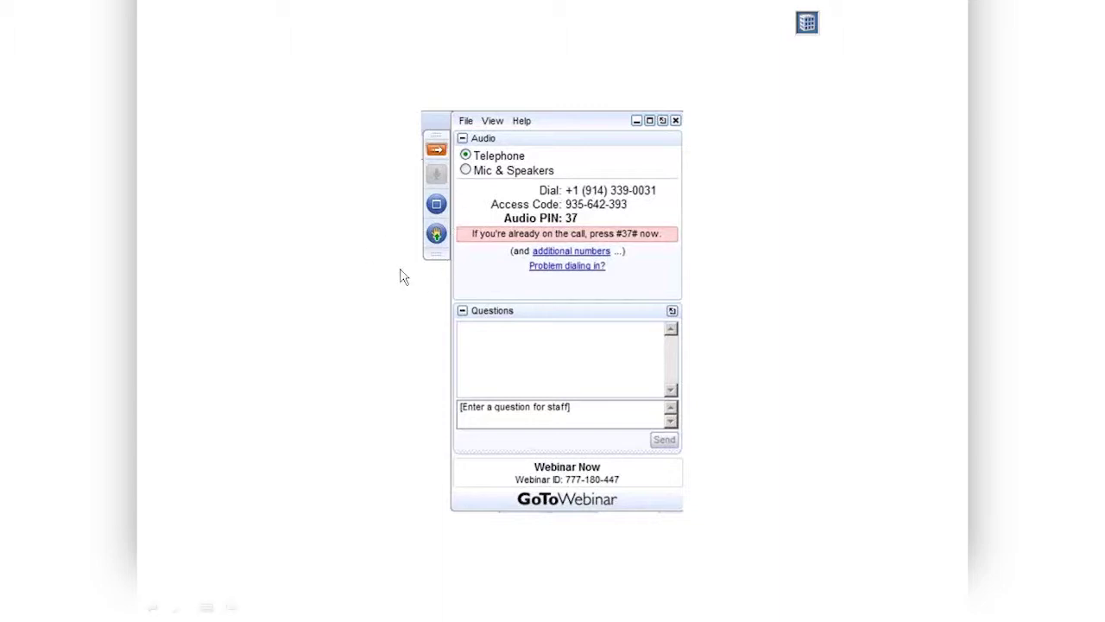
Raise a hand in the webinar, then exit the slide show to slide 5, 'Sample Payment Allocation'.
{"action": "left_click", "coordinate": [438, 237]}
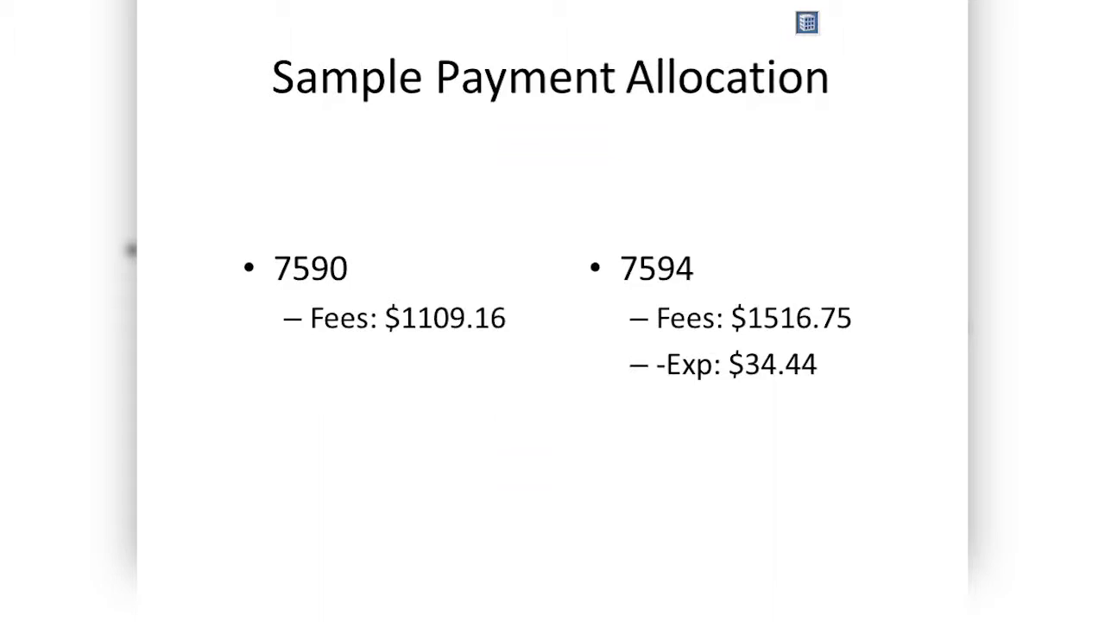
{"action": "key", "text": "Escape"}
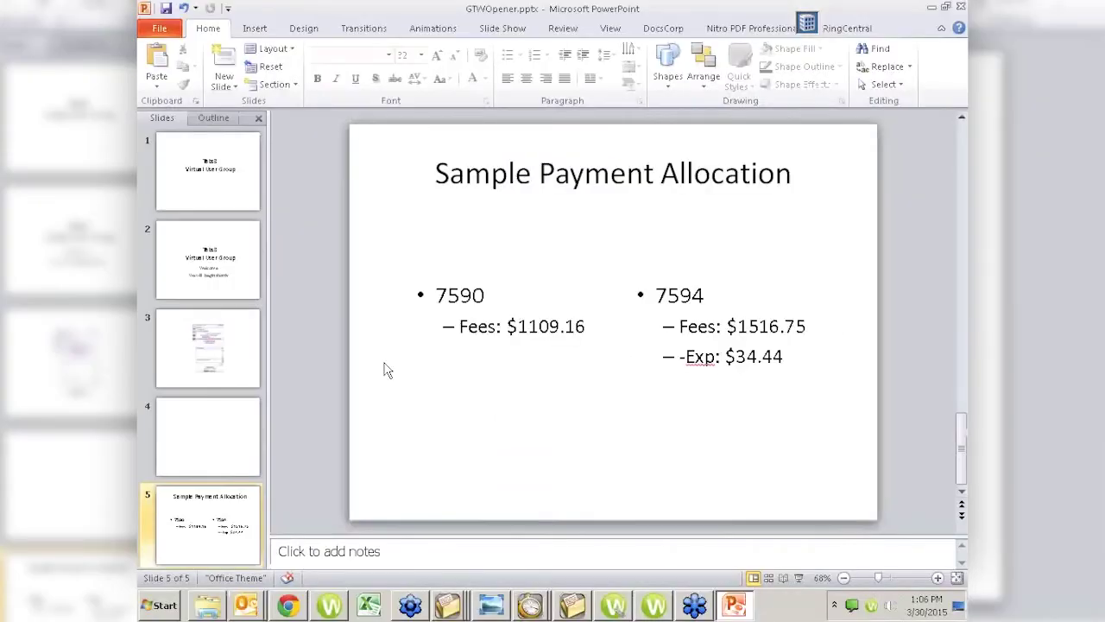
Close the presentation without saving, then minimize the Docs folder, PracticeMaster client and browser windows.
{"action": "left_click", "coordinate": [960, 9]}
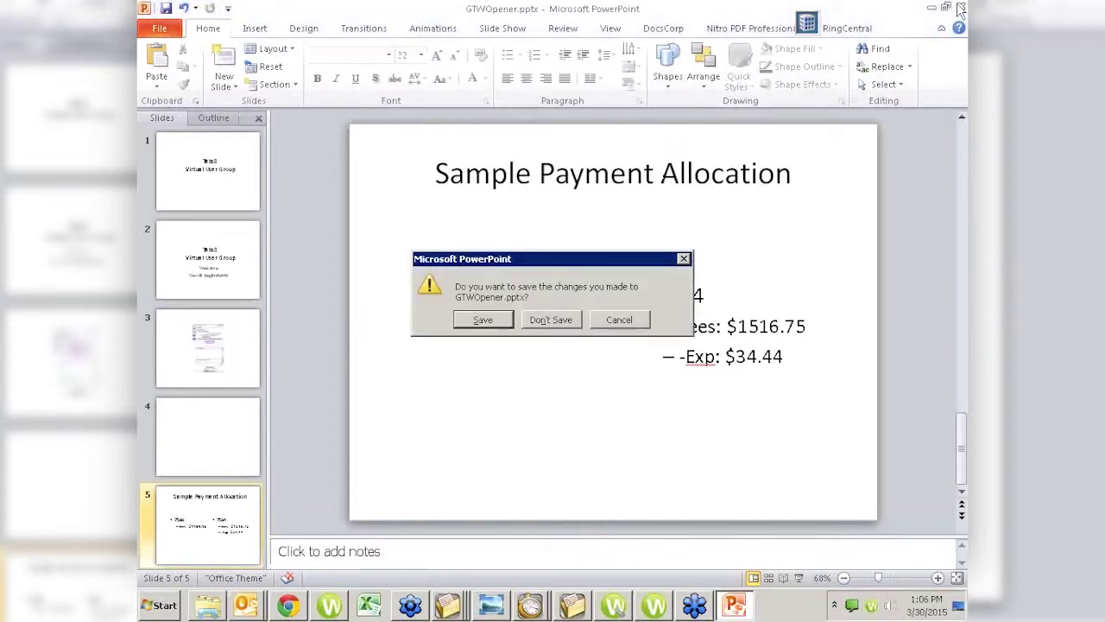
{"action": "left_click", "coordinate": [553, 320]}
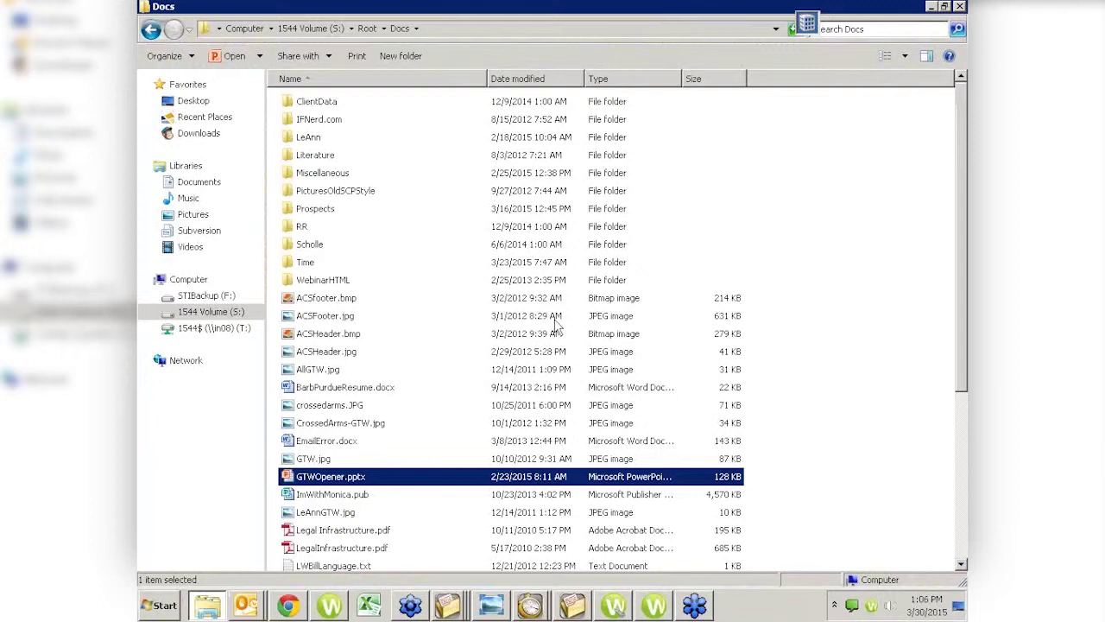
{"action": "left_click", "coordinate": [932, 7]}
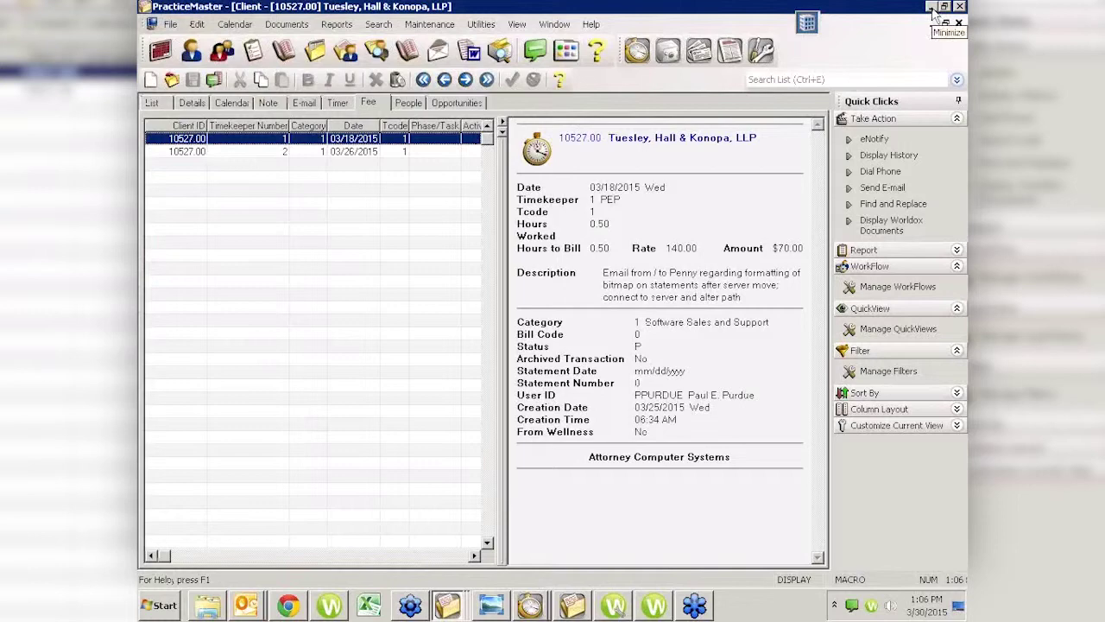
{"action": "left_click", "coordinate": [933, 8]}
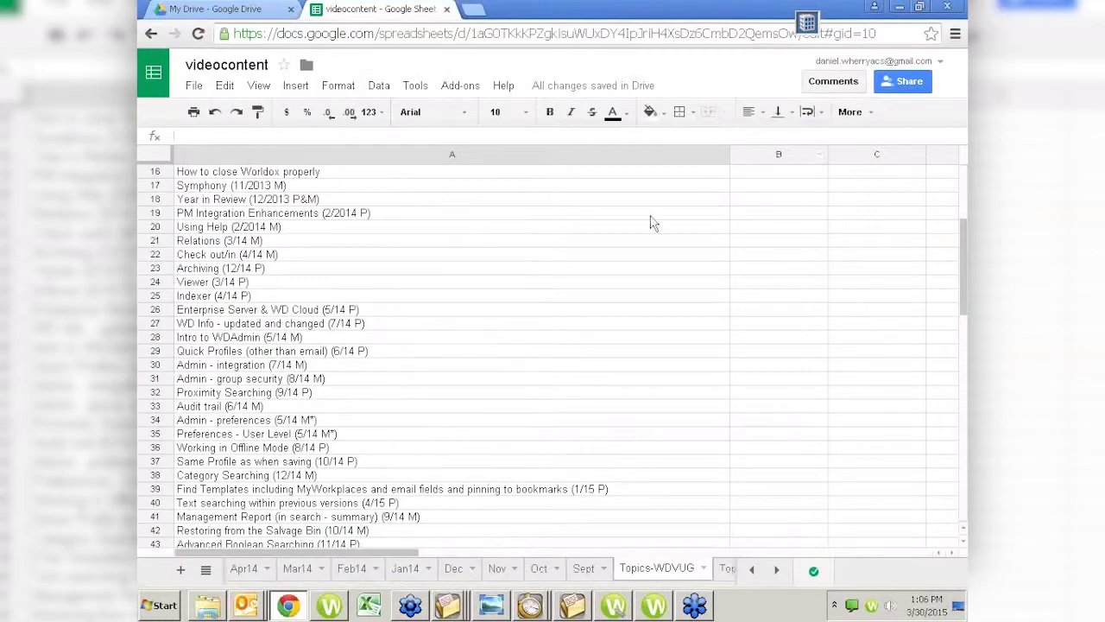
{"action": "left_click", "coordinate": [900, 9]}
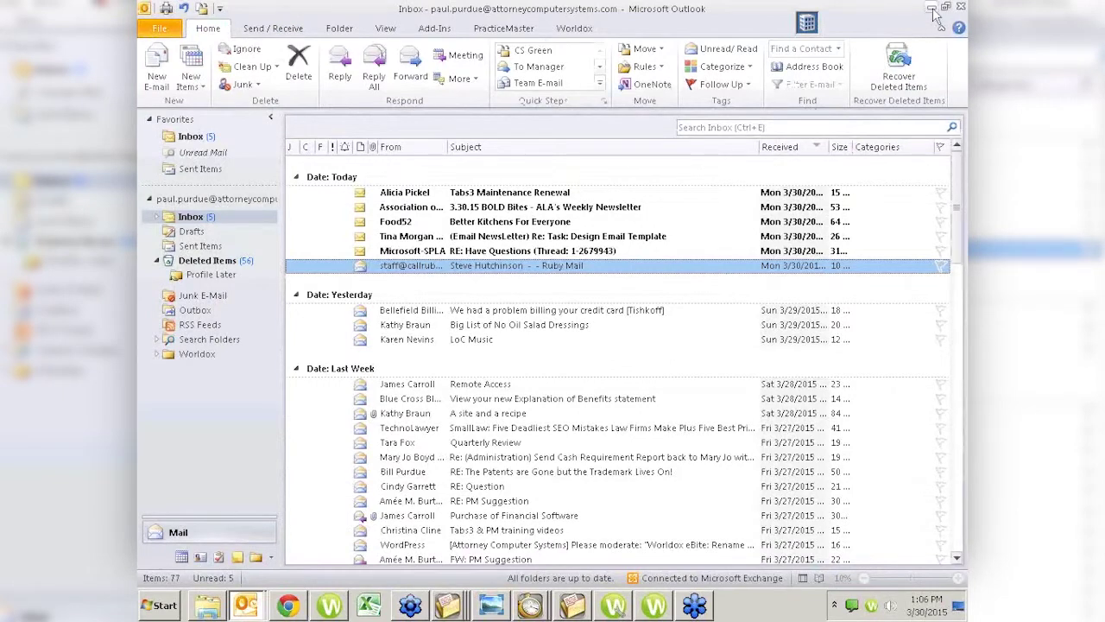
Minimize the Outlook, Worldox, PracticeMaster calendar, Tabs3, Tabs3 Help and photo viewer windows.
{"action": "left_click", "coordinate": [931, 7]}
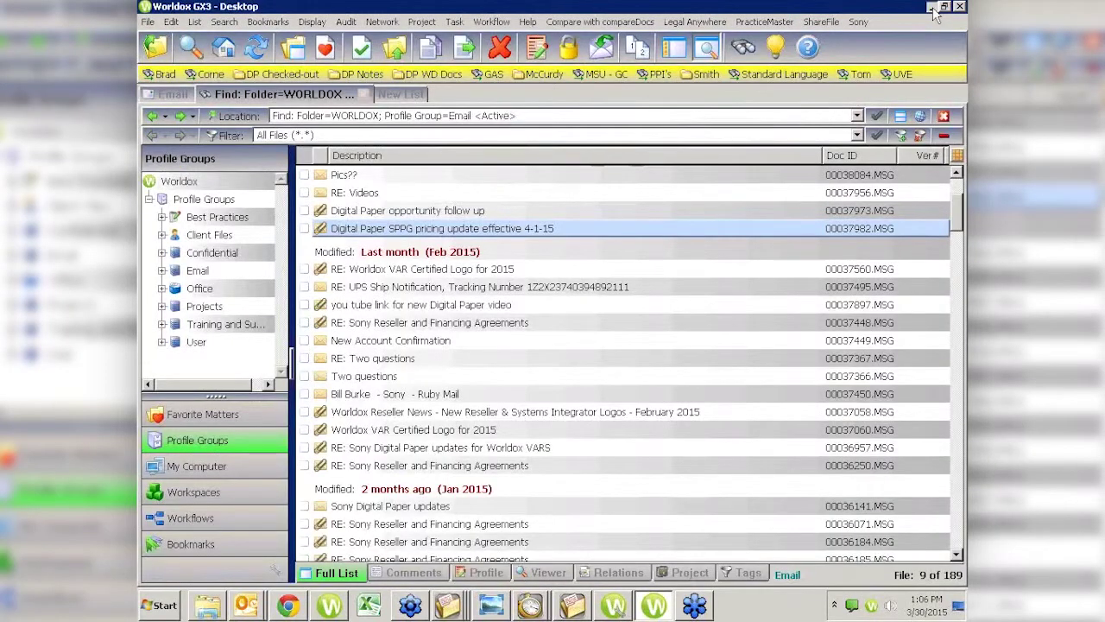
{"action": "left_click", "coordinate": [931, 7]}
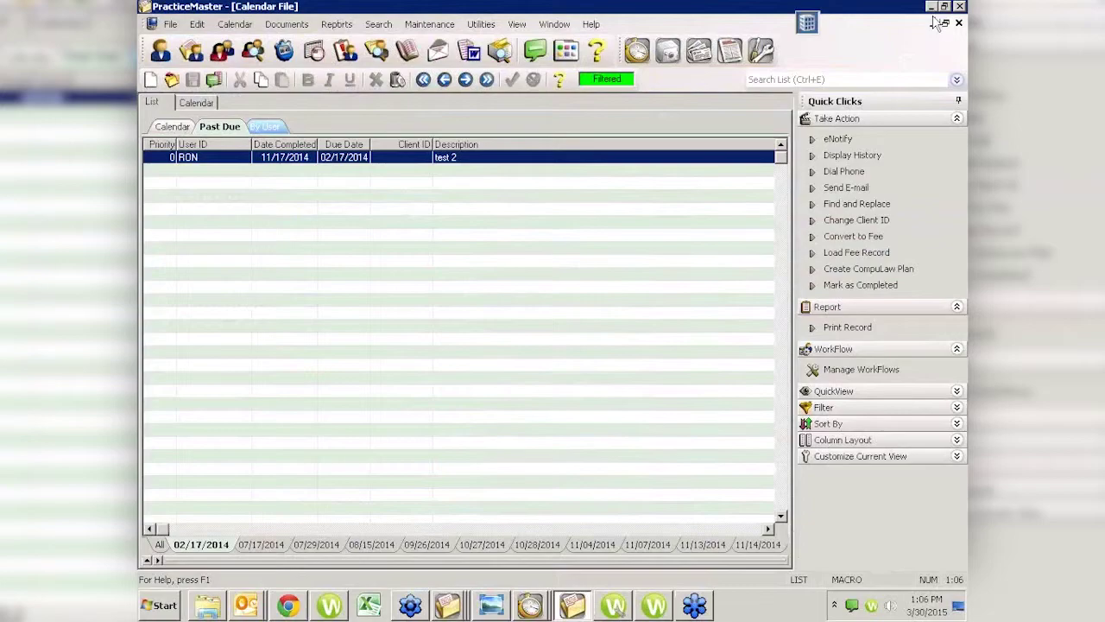
{"action": "left_click", "coordinate": [931, 7]}
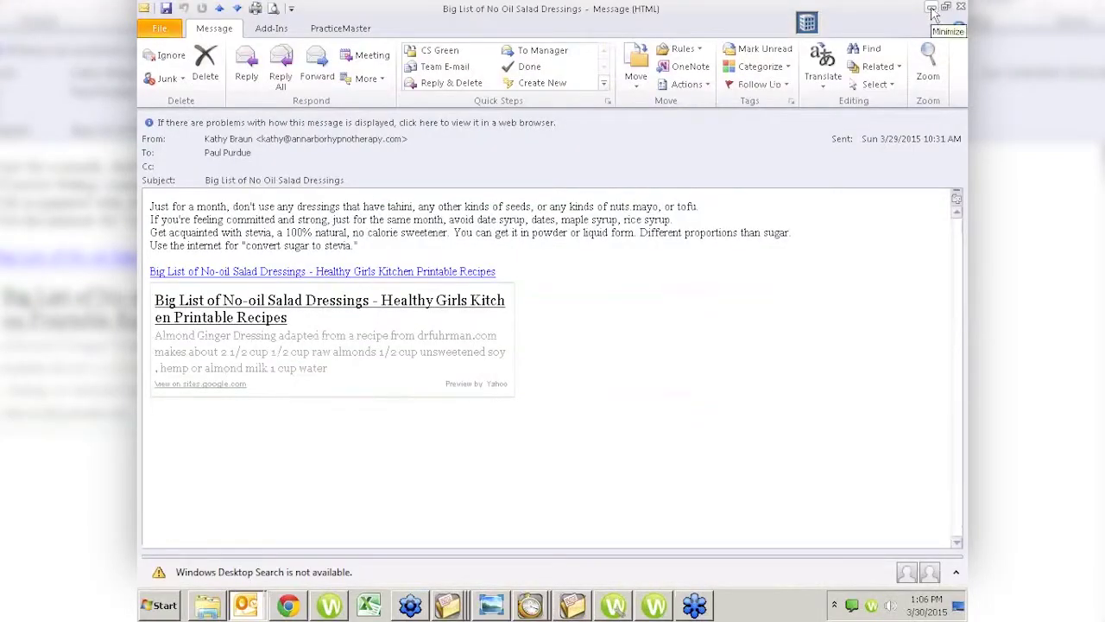
{"action": "left_click", "coordinate": [931, 7]}
{"action": "left_click", "coordinate": [931, 7]}
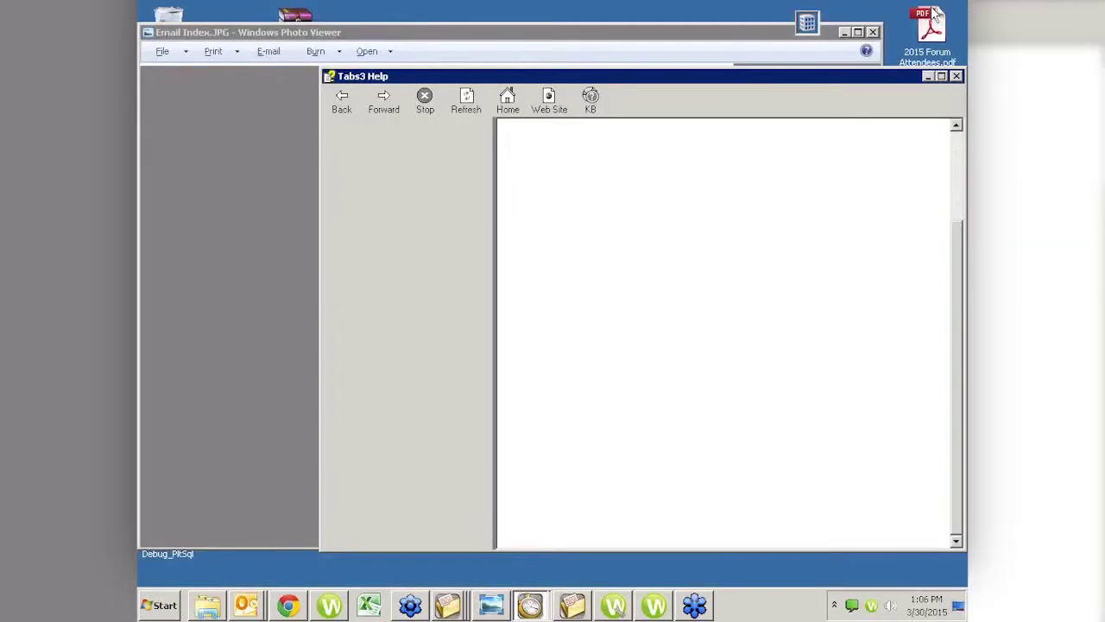
{"action": "left_click", "coordinate": [928, 76]}
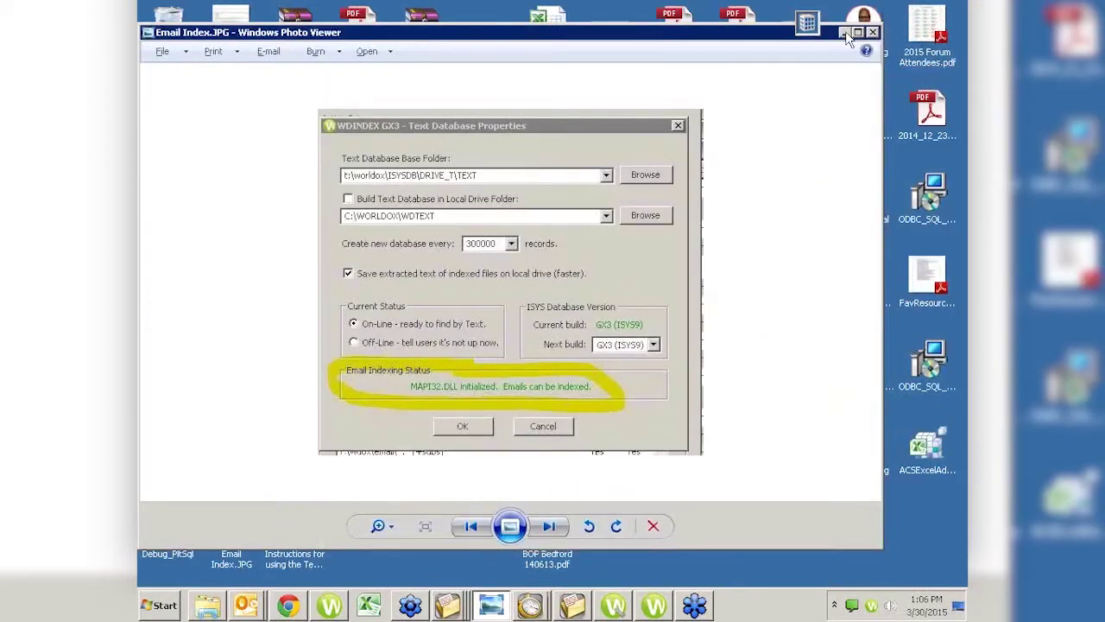
{"action": "left_click", "coordinate": [845, 32]}
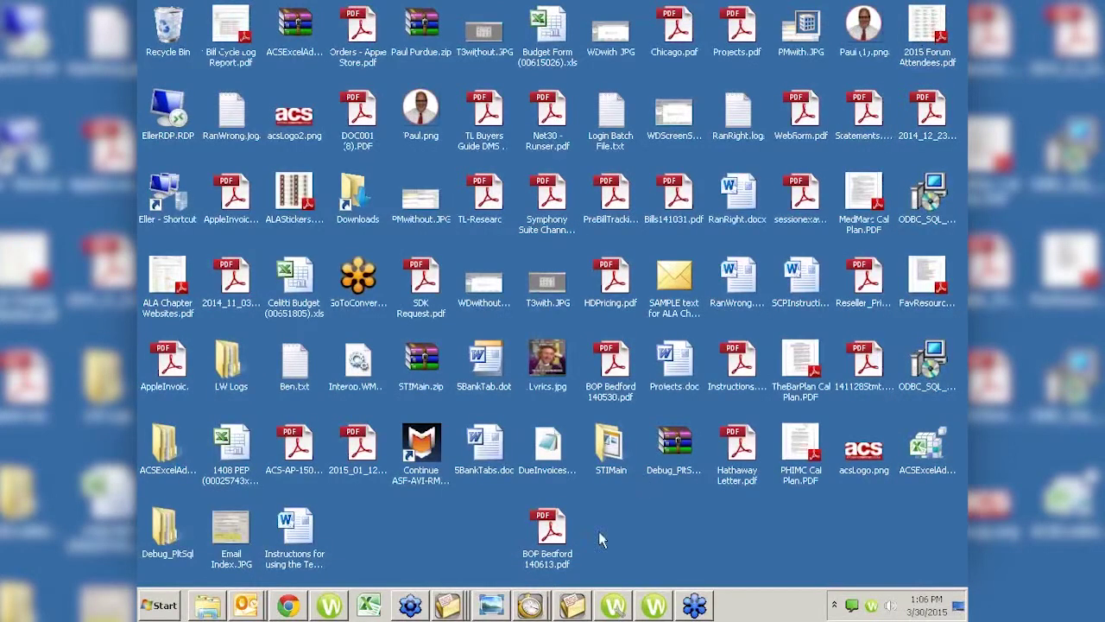
Restore the Tabs3 main window from its taskbar icon.
{"action": "mouse_move", "coordinate": [531, 607]}
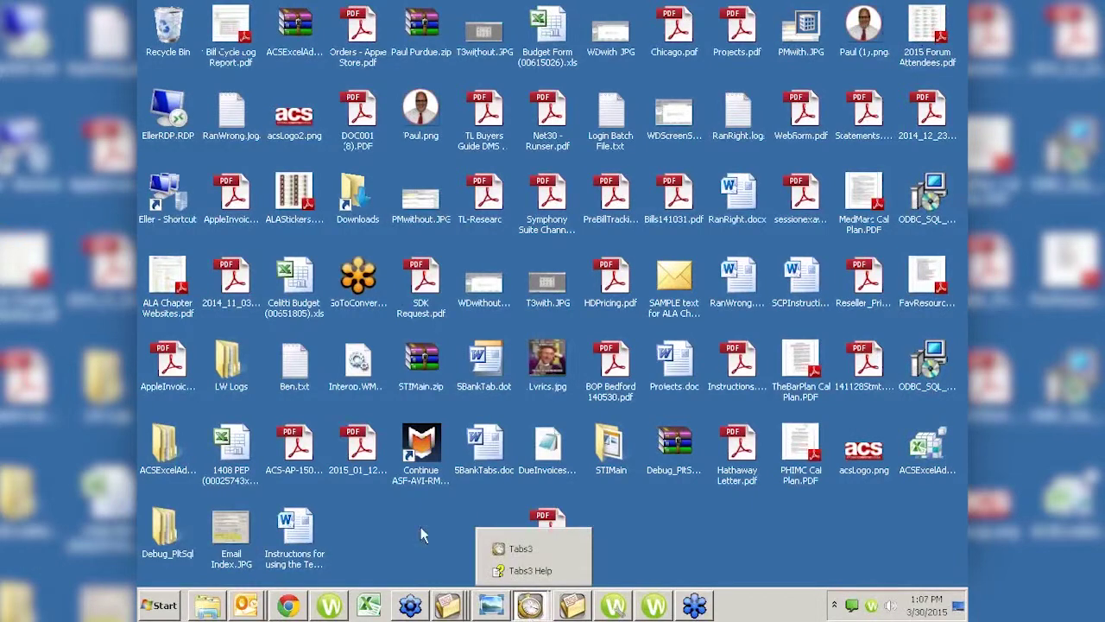
{"action": "left_click", "coordinate": [570, 549]}
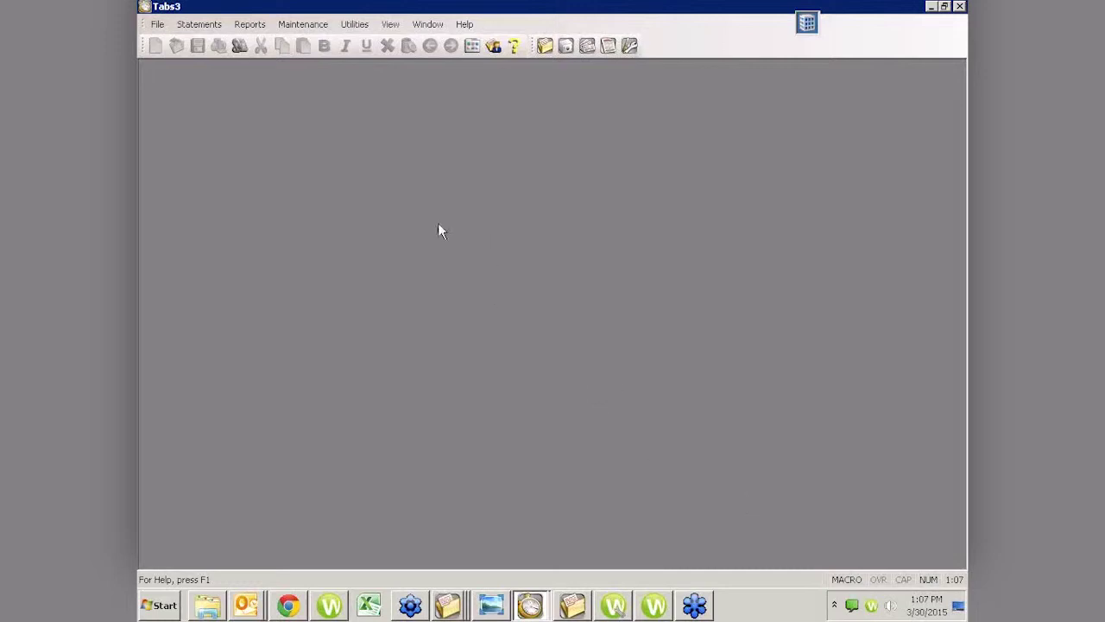
Show the Tabs3 Task Folders on the Reports folder.
{"action": "left_click", "coordinate": [471, 44]}
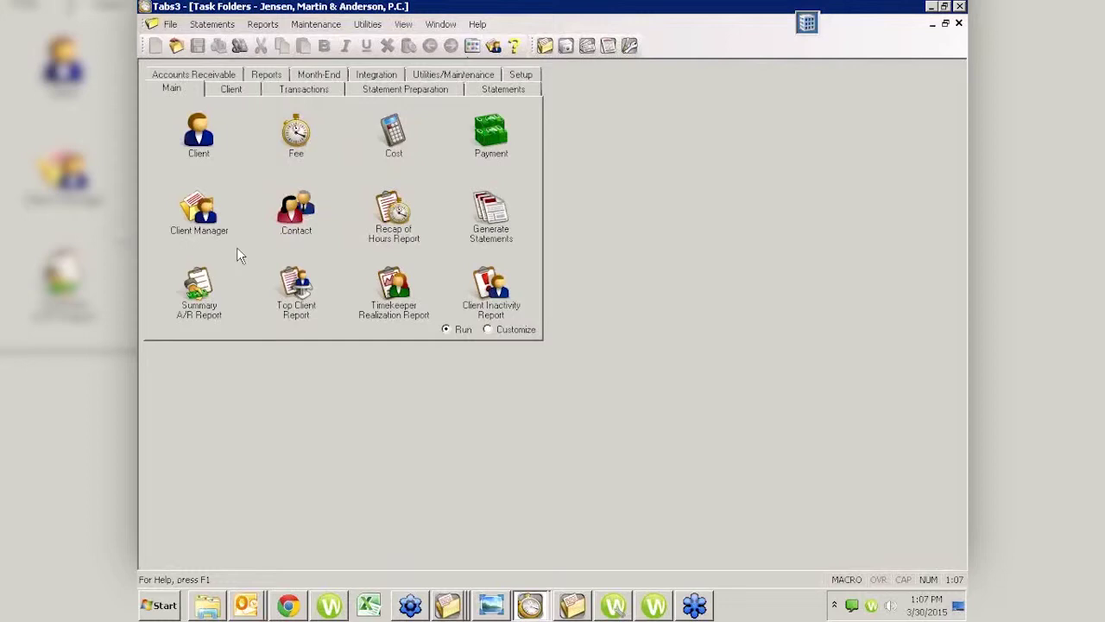
{"action": "left_click", "coordinate": [266, 78]}
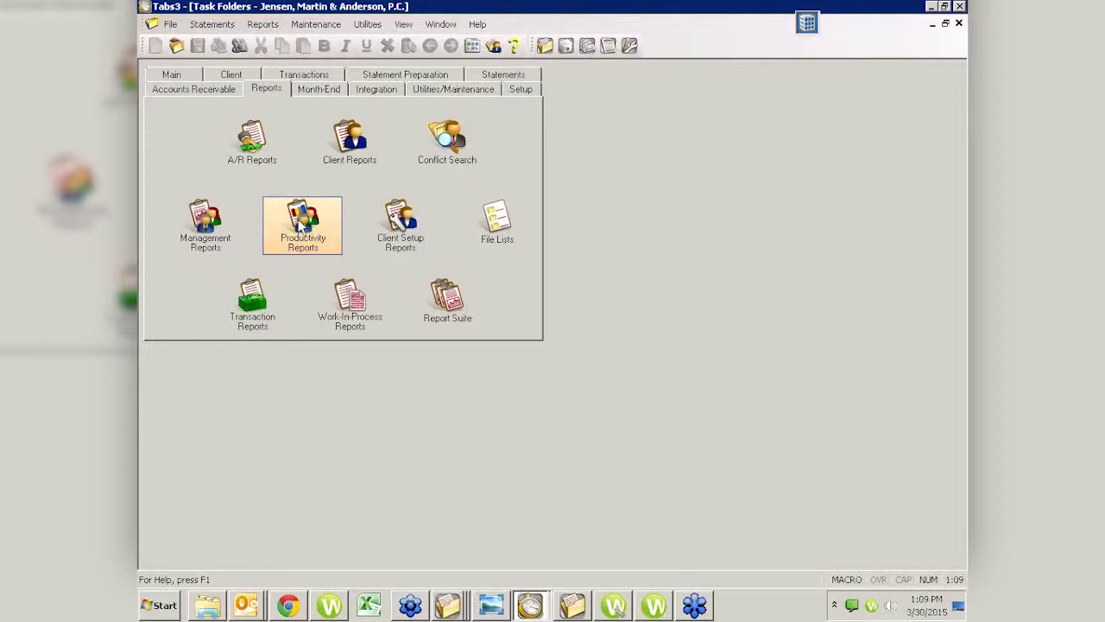
Open the Timekeeper Productivity report from the Productivity Reports group.
{"action": "left_click", "coordinate": [300, 226]}
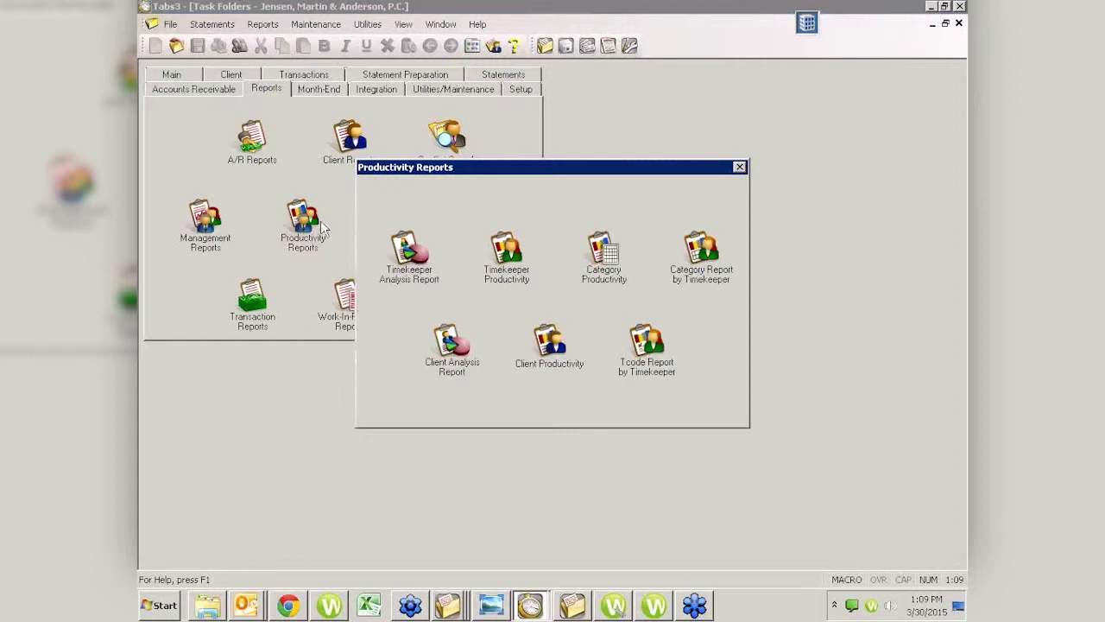
{"action": "left_click", "coordinate": [504, 252]}
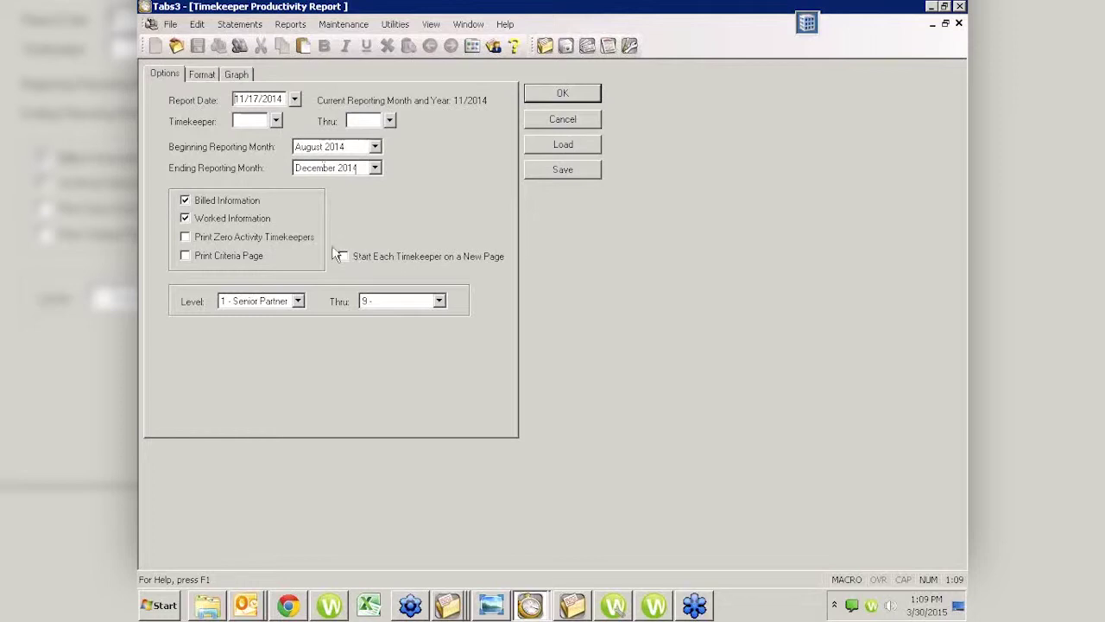
{"action": "left_click", "coordinate": [213, 204]}
{"action": "left_click", "coordinate": [214, 203]}
{"action": "left_click", "coordinate": [297, 301]}
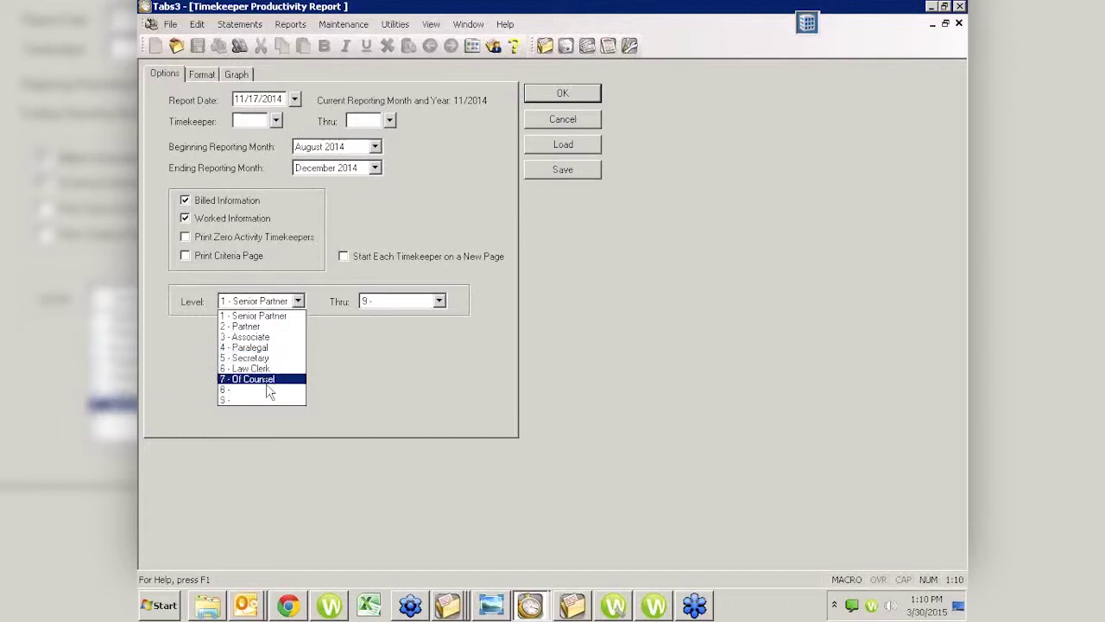
{"action": "left_click", "coordinate": [350, 342]}
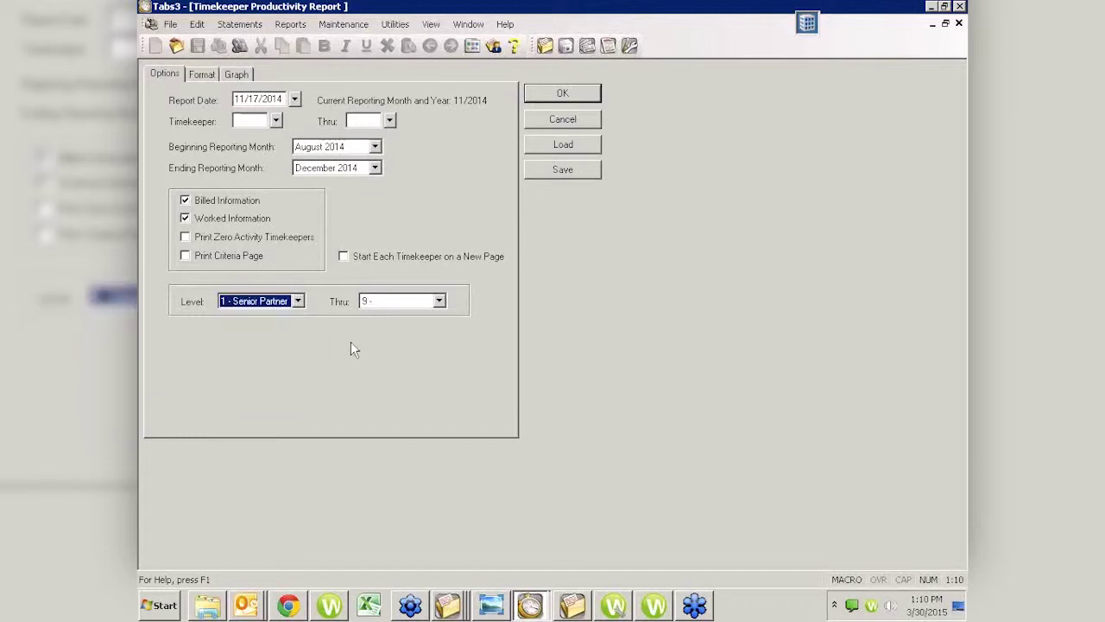
Review the Format tab columns with Worked Information excluded, then re-include Worked Information.
{"action": "left_click", "coordinate": [207, 76]}
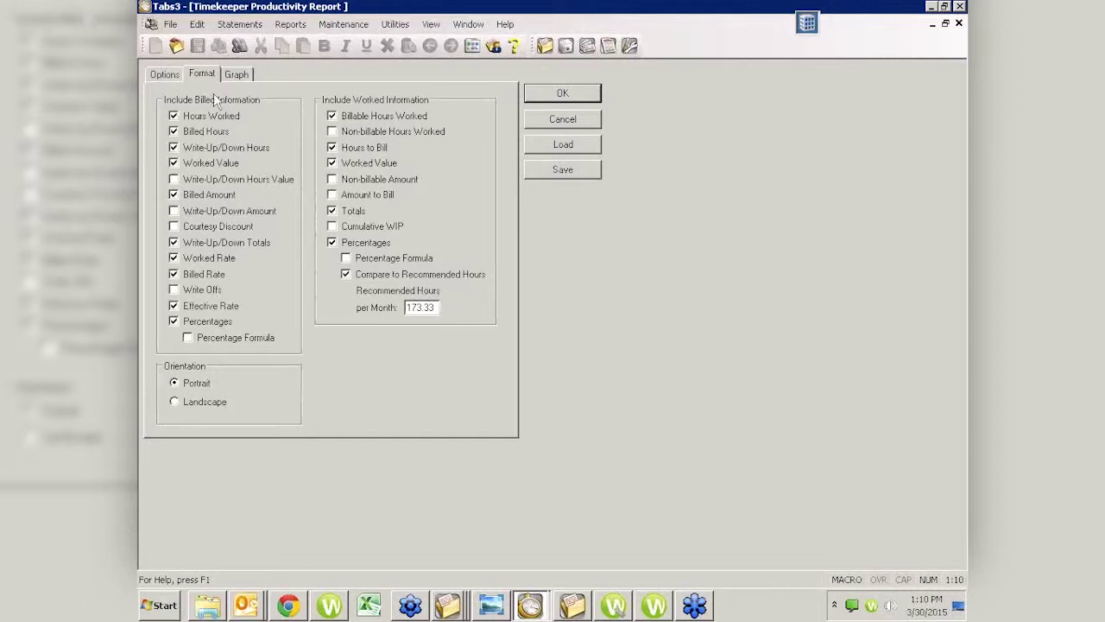
{"action": "left_click", "coordinate": [164, 74]}
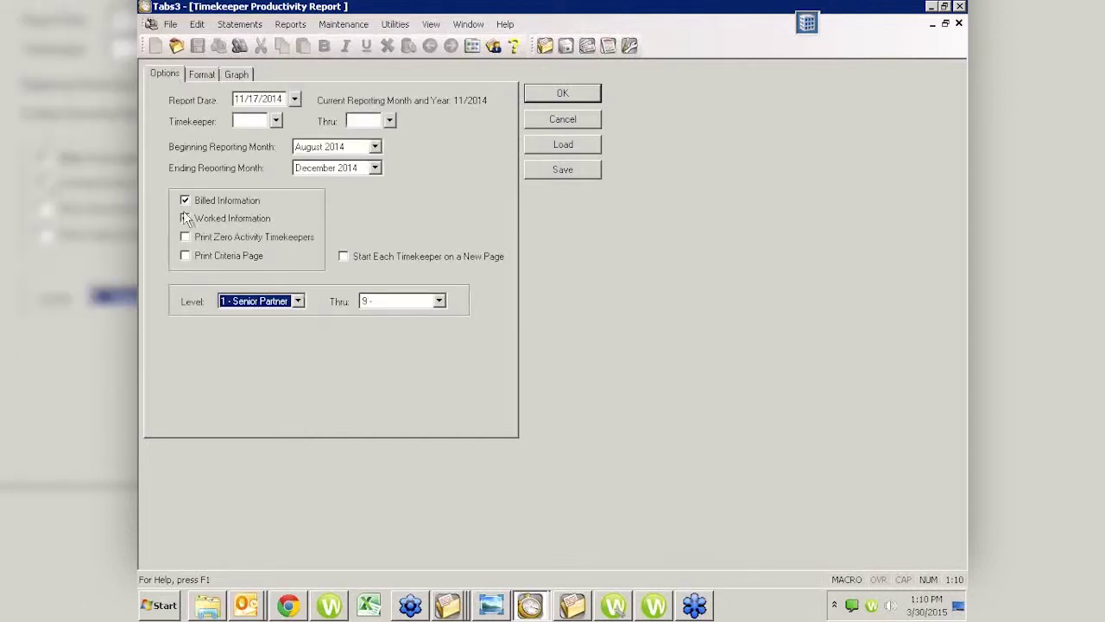
{"action": "left_click", "coordinate": [185, 219]}
{"action": "left_click", "coordinate": [212, 76]}
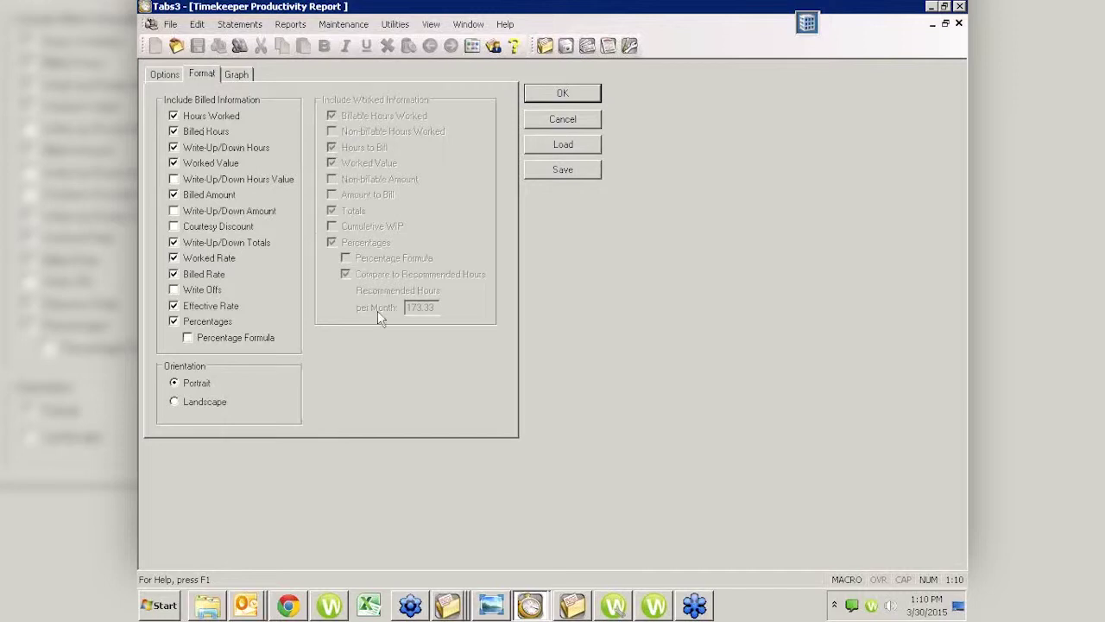
{"action": "left_click", "coordinate": [168, 75]}
{"action": "left_click", "coordinate": [184, 219]}
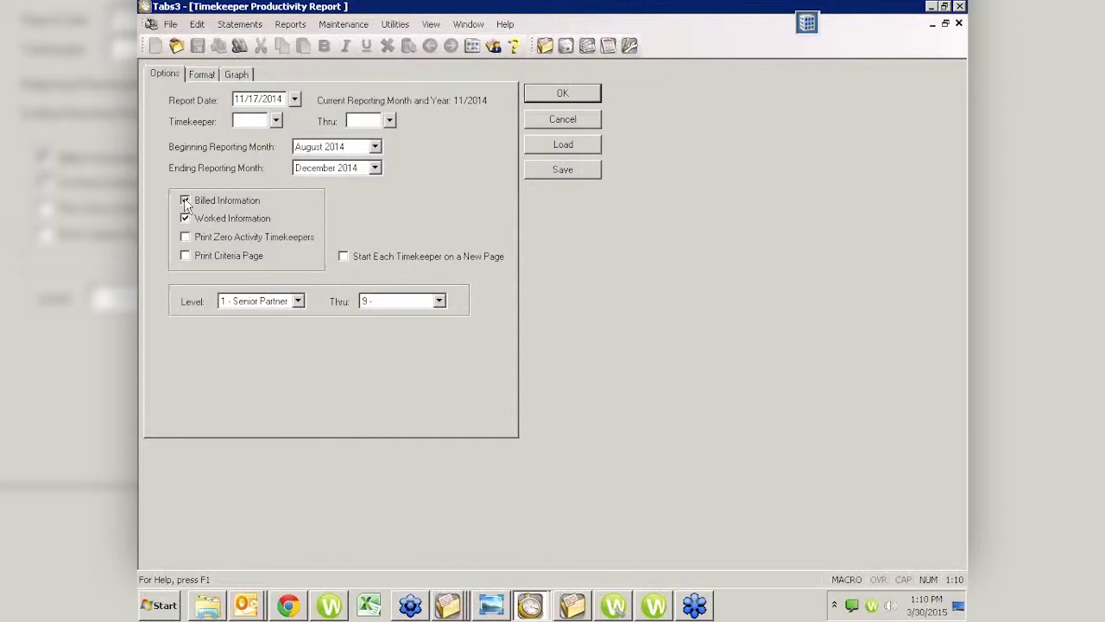
Review worked-only columns, re-include Billed Information, and accept the options to reach the Print dialog.
{"action": "left_click", "coordinate": [185, 200]}
{"action": "left_click", "coordinate": [201, 75]}
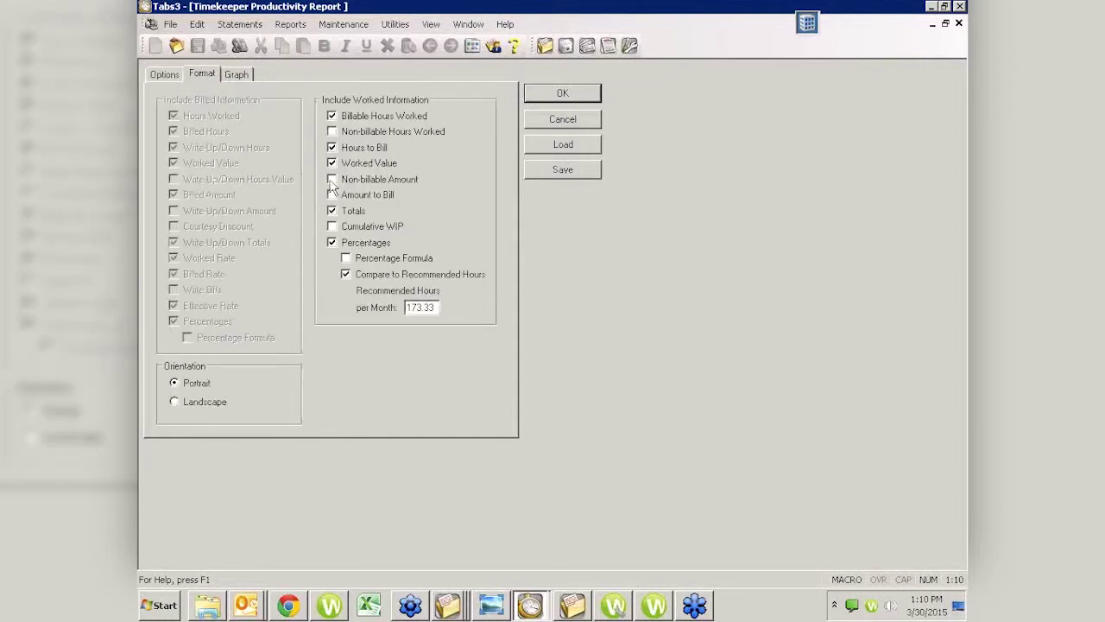
{"action": "left_click", "coordinate": [170, 77]}
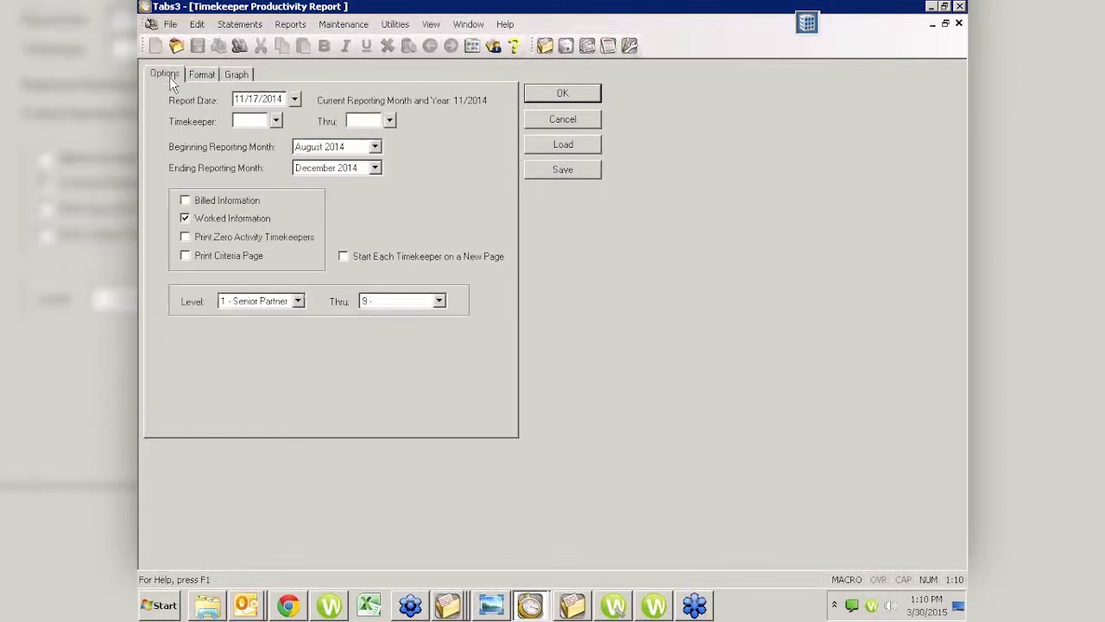
{"action": "left_click", "coordinate": [187, 201]}
{"action": "left_click", "coordinate": [202, 74]}
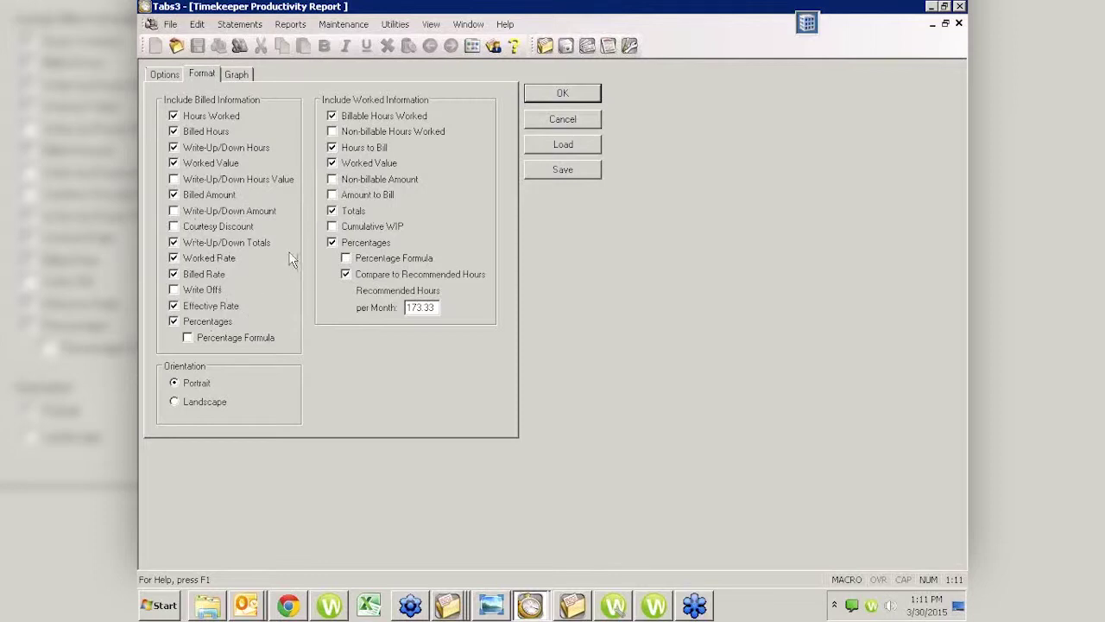
{"action": "left_click", "coordinate": [546, 97]}
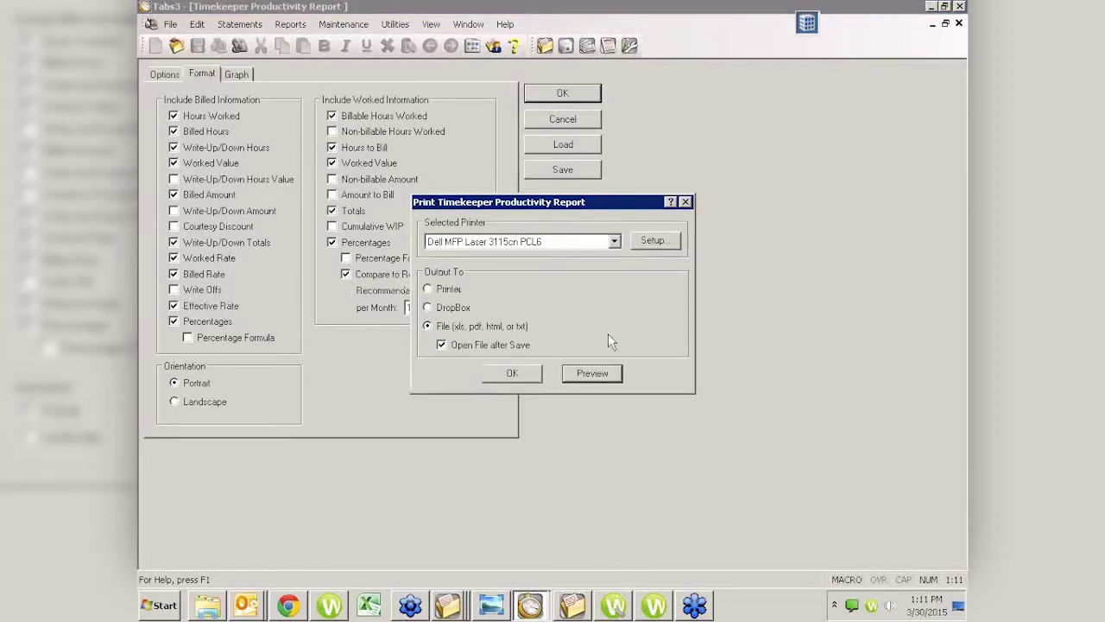
Preview the Timekeeper Productivity Report on screen and scroll through page 1.
{"action": "left_click", "coordinate": [594, 373]}
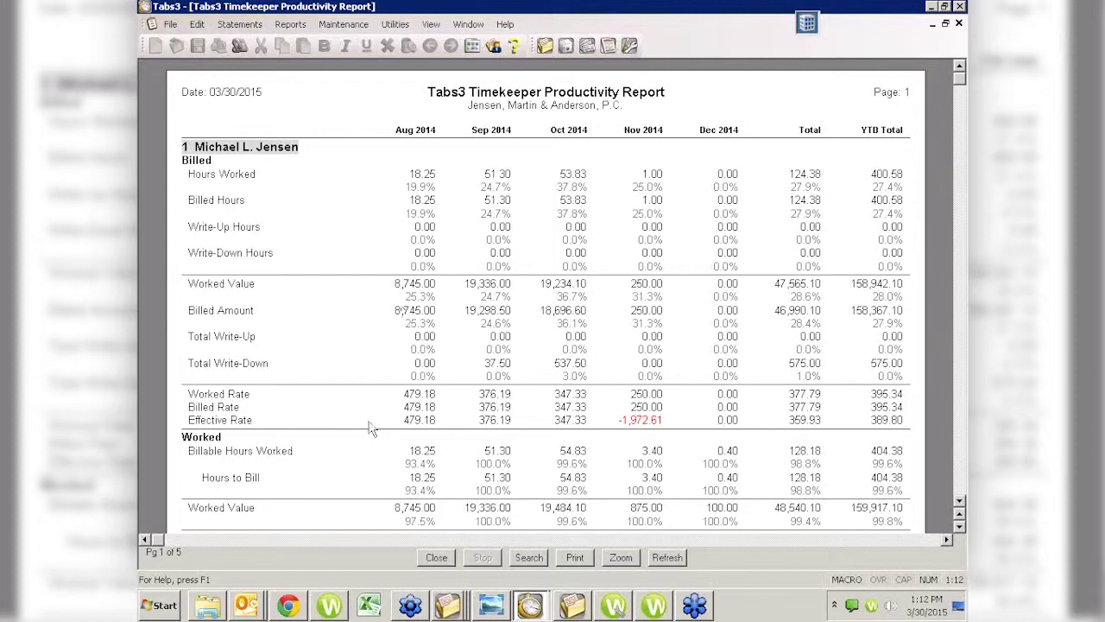
{"action": "scroll", "coordinate": [368, 430], "scroll_direction": "down", "scroll_amount": 3}
{"action": "scroll", "coordinate": [367, 428], "scroll_direction": "down", "scroll_amount": 1}
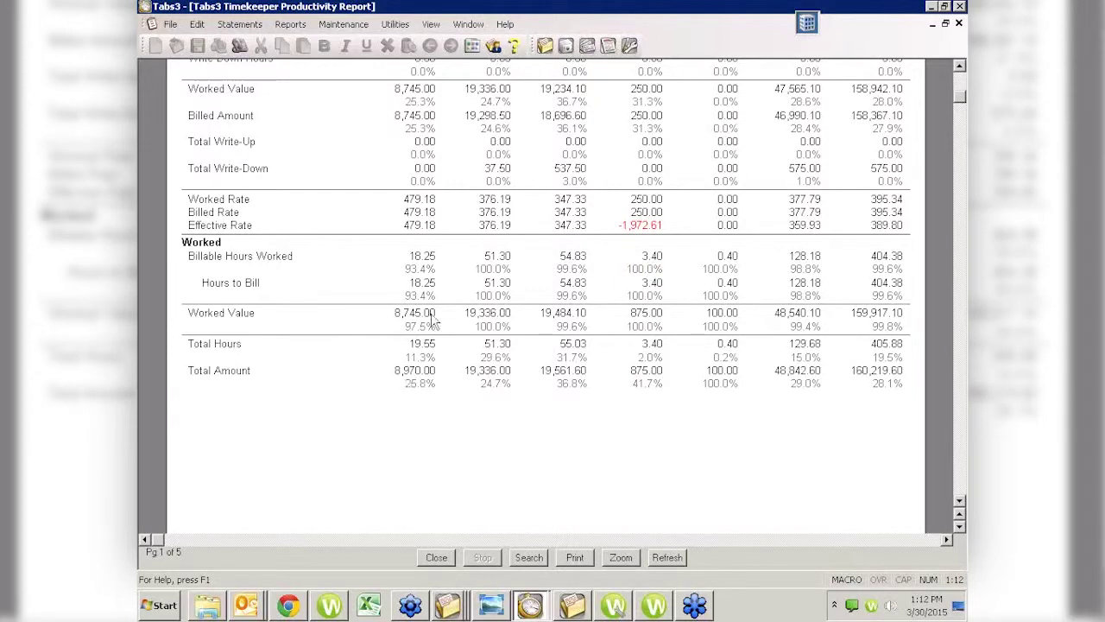
Close the preview and uncheck billed Write-Up/Down, Worked Value, rate and Percentage columns.
{"action": "left_click", "coordinate": [431, 558]}
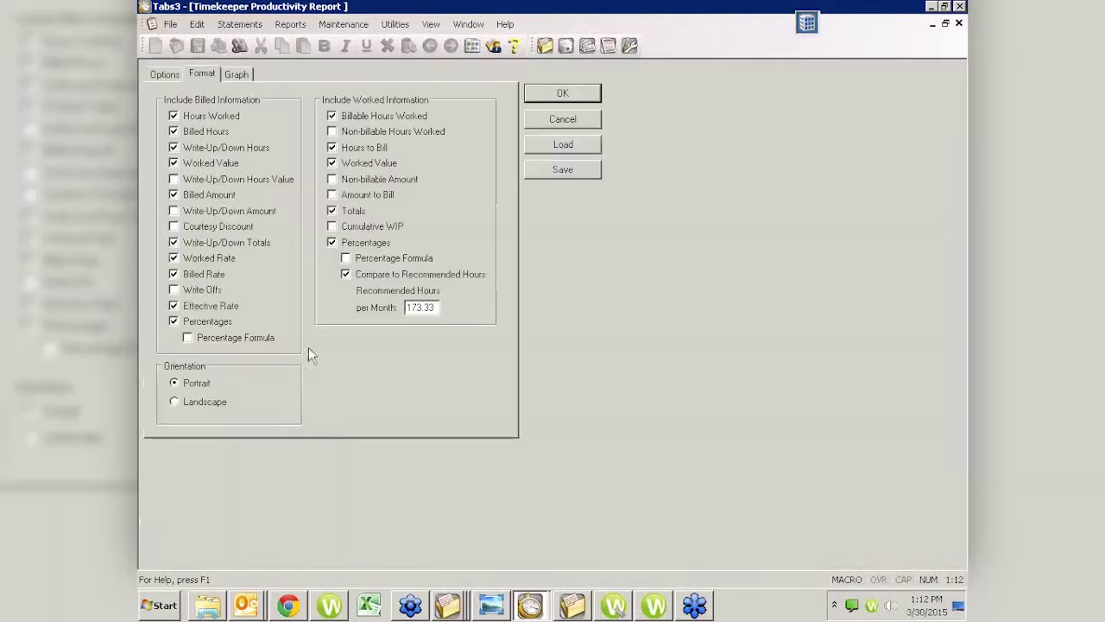
{"action": "left_click", "coordinate": [175, 148]}
{"action": "left_click", "coordinate": [175, 163]}
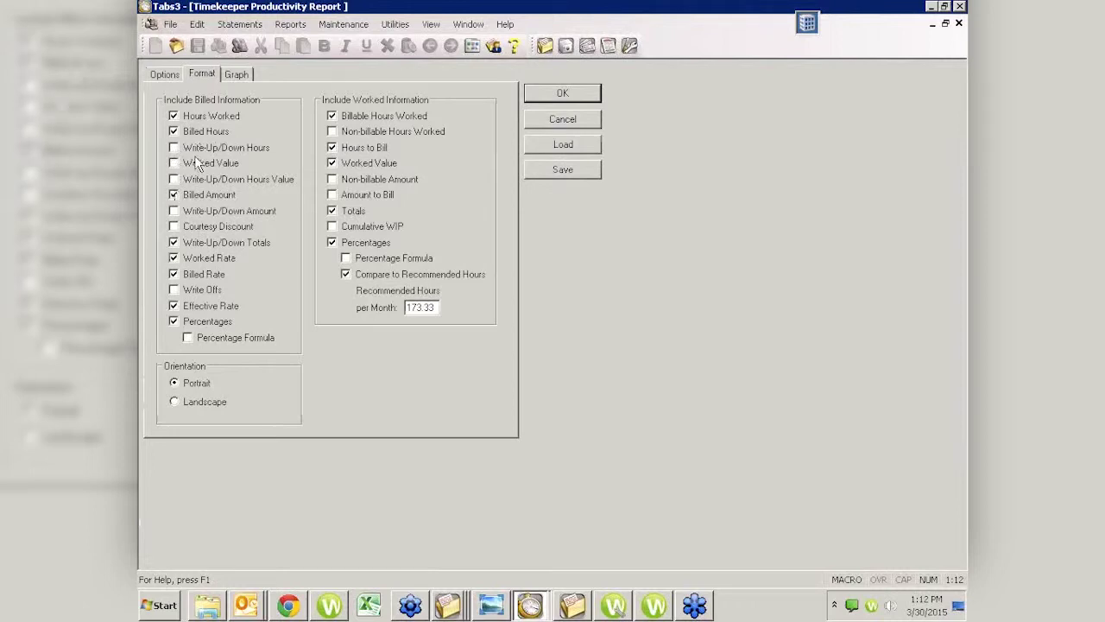
{"action": "left_click", "coordinate": [174, 243]}
{"action": "left_click", "coordinate": [173, 259]}
{"action": "left_click", "coordinate": [173, 274]}
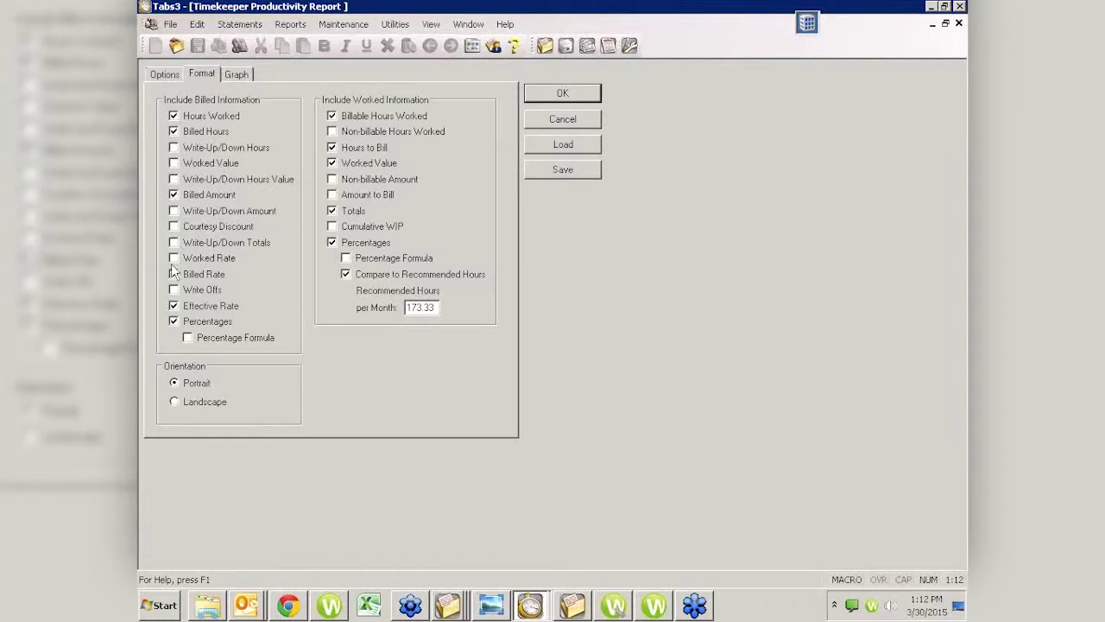
{"action": "left_click", "coordinate": [173, 274]}
{"action": "left_click", "coordinate": [173, 305]}
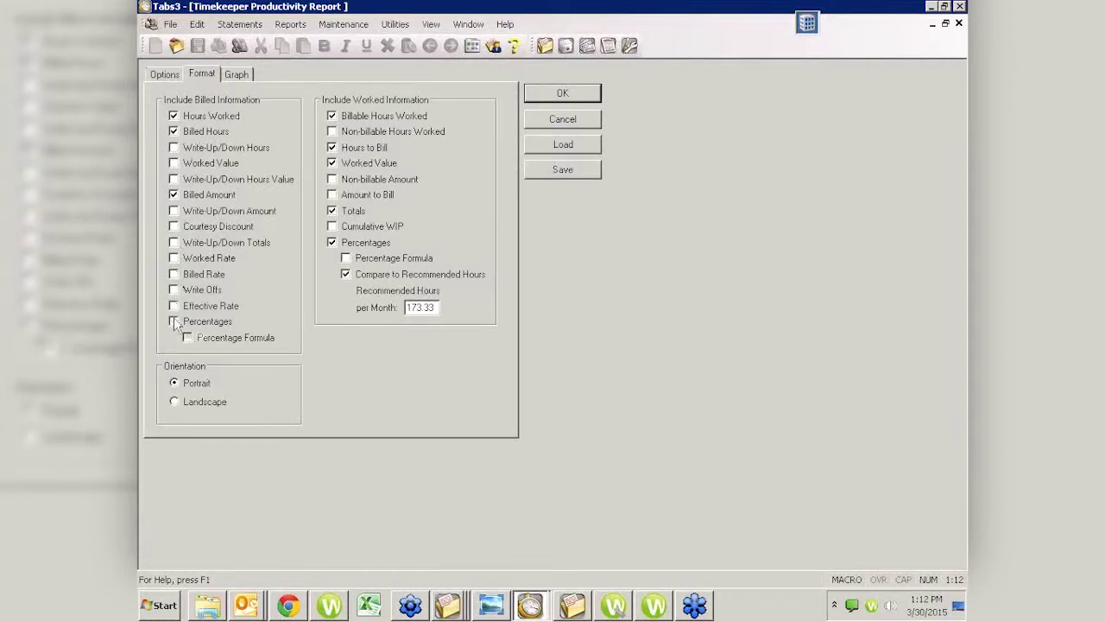
{"action": "left_click", "coordinate": [174, 322]}
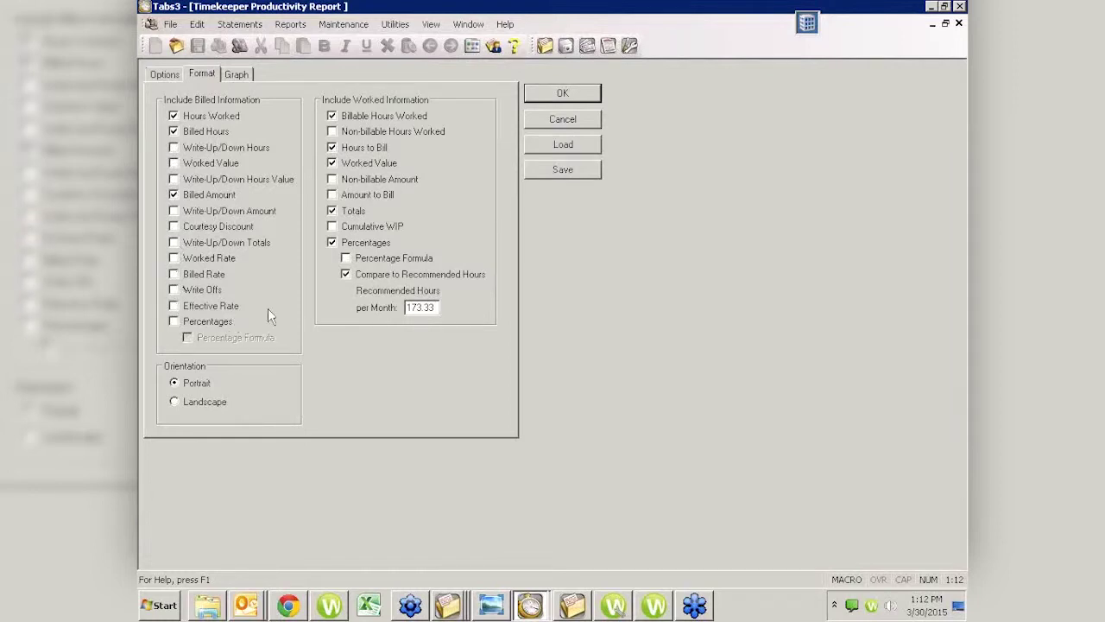
Add Non-billable Hours Worked, drop worked Worked Value and Percentages, and accept the options.
{"action": "left_click", "coordinate": [333, 131]}
{"action": "left_click", "coordinate": [332, 163]}
{"action": "left_click", "coordinate": [332, 243]}
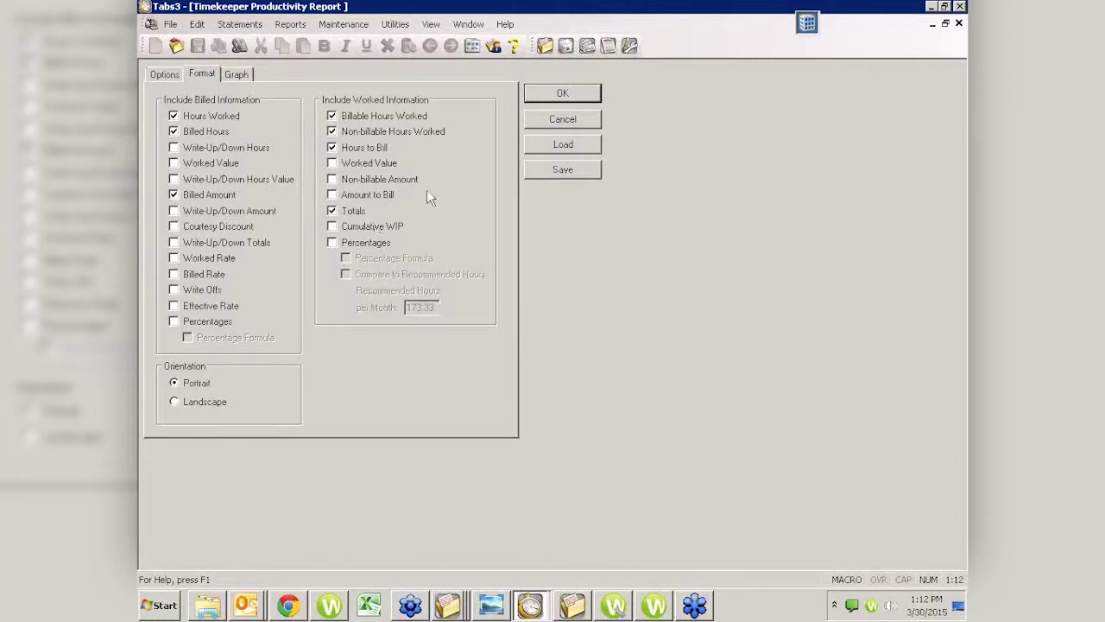
{"action": "left_click", "coordinate": [549, 99]}
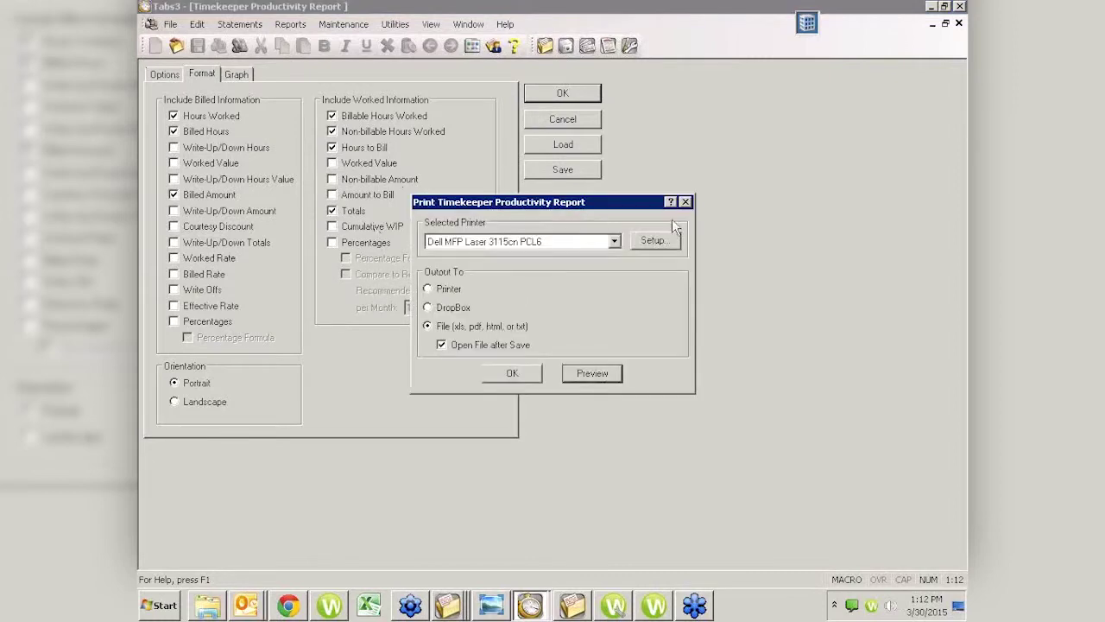
Preview the trimmed Timekeeper Productivity Report, then close the preview.
{"action": "left_click", "coordinate": [603, 373]}
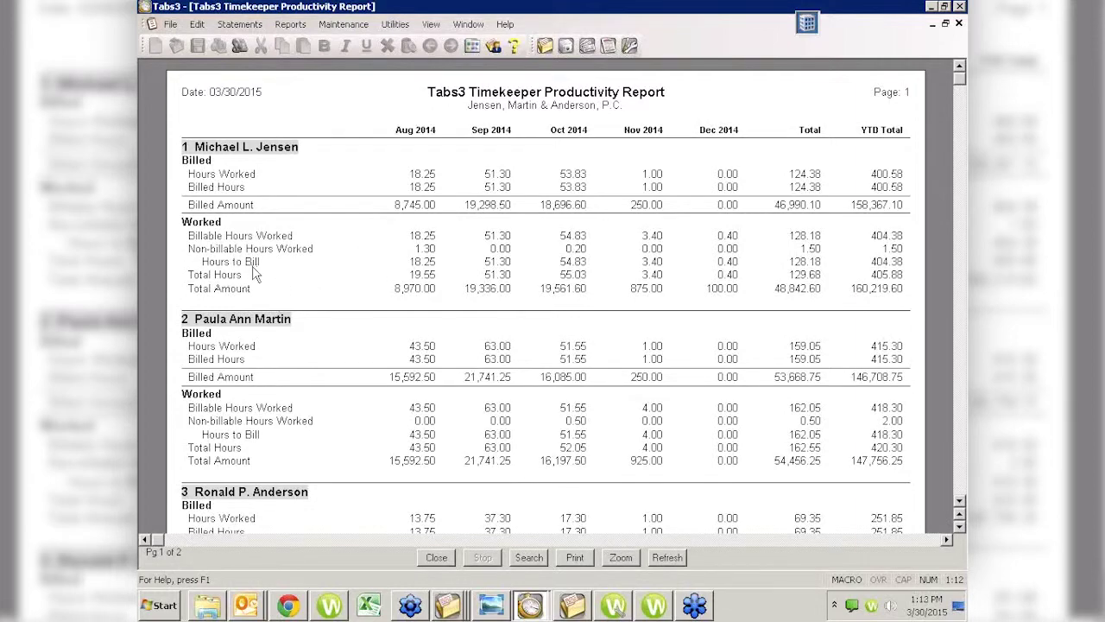
{"action": "left_click", "coordinate": [436, 557]}
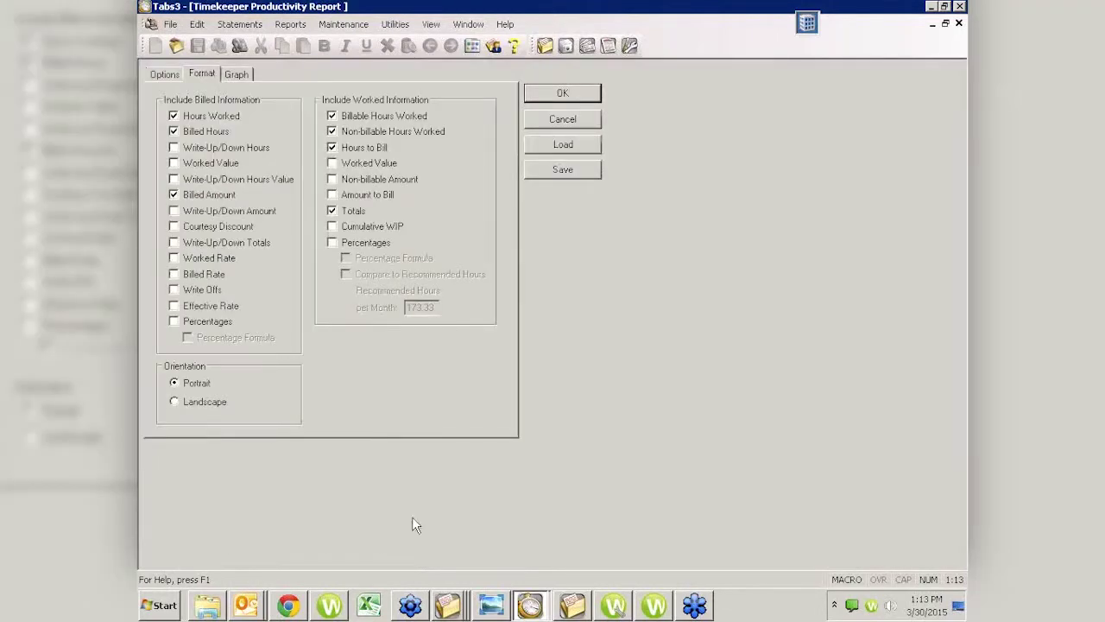
Reduce the report to billed Write Offs only, dropping hours, billed amount and worked columns.
{"action": "left_click", "coordinate": [173, 117]}
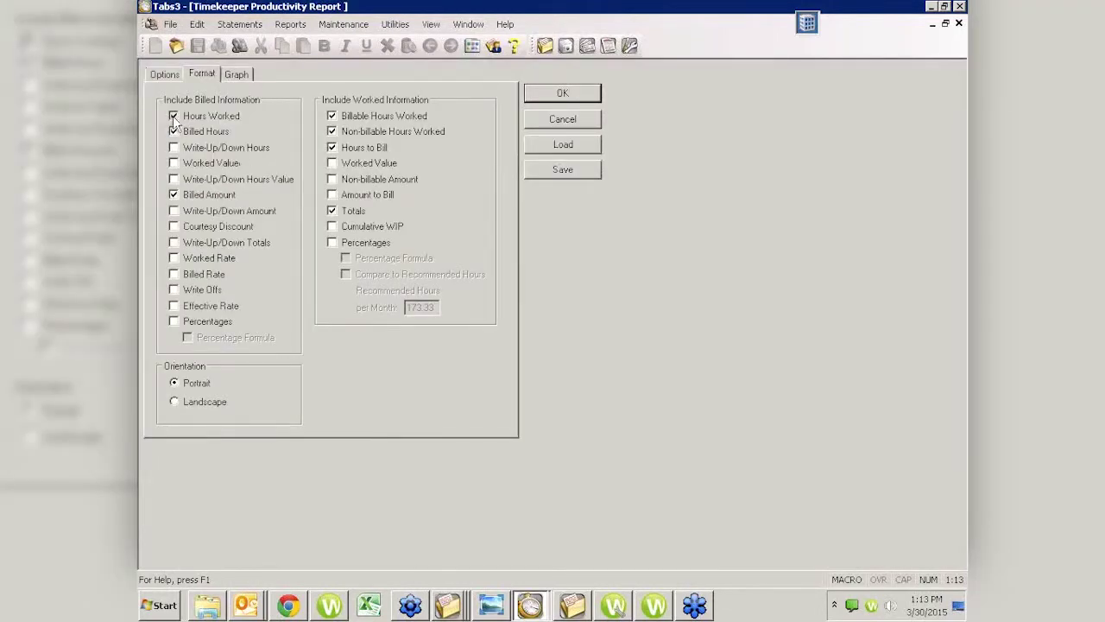
{"action": "left_click", "coordinate": [173, 195]}
{"action": "left_click", "coordinate": [173, 290]}
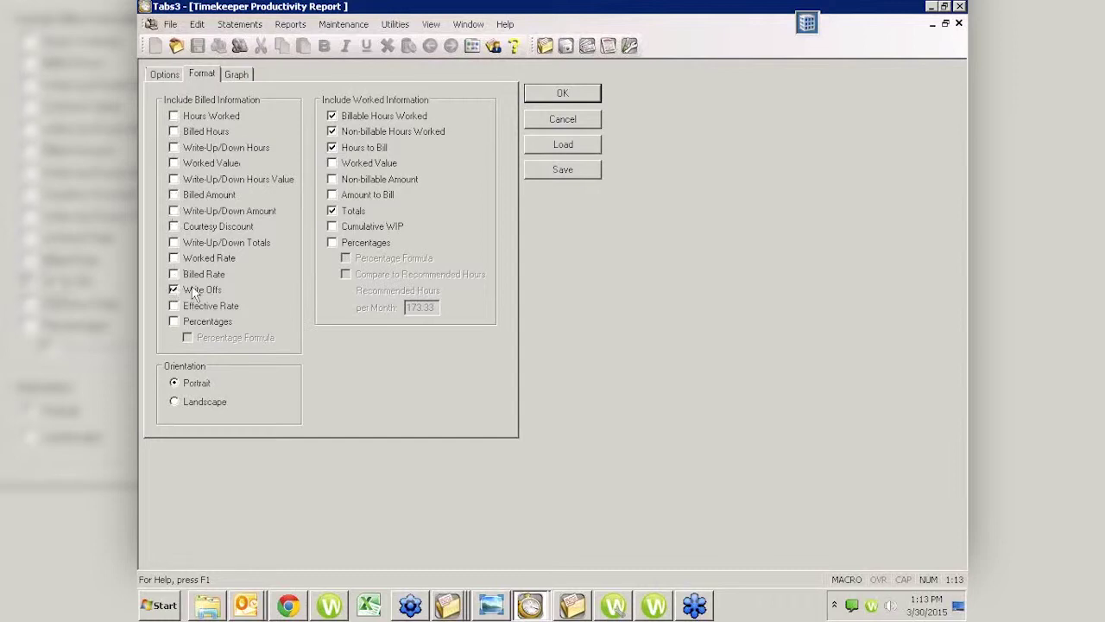
{"action": "left_click", "coordinate": [333, 211]}
{"action": "left_click", "coordinate": [333, 148]}
{"action": "left_click", "coordinate": [332, 131]}
{"action": "left_click", "coordinate": [333, 116]}
{"action": "left_click", "coordinate": [562, 97]}
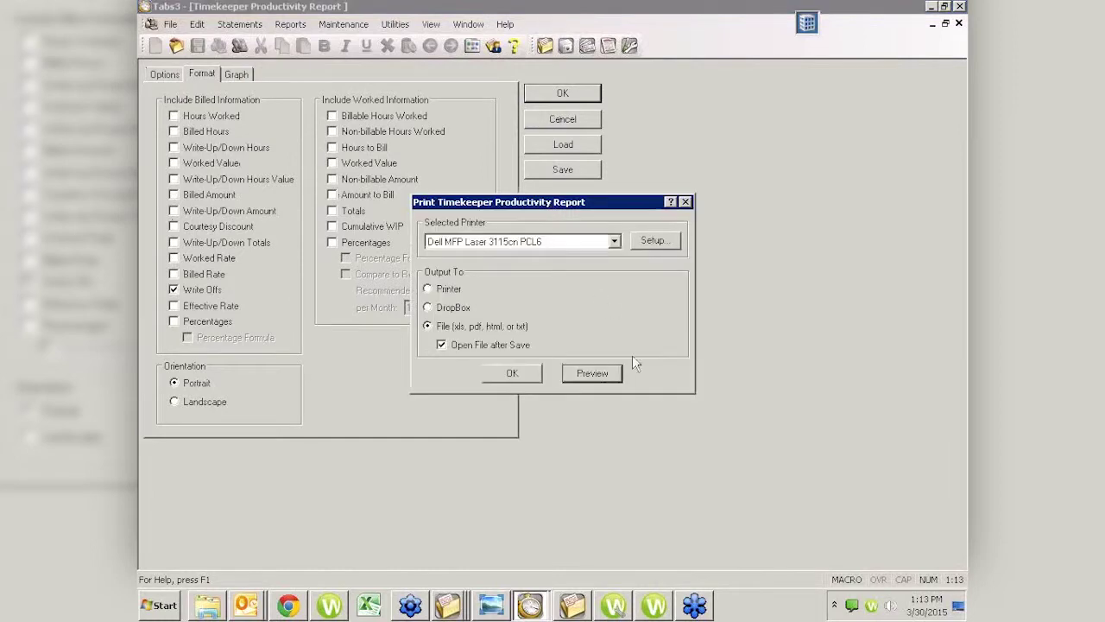
Preview the write-offs report, totalling 4,845.00 for Nov 2014, then close the preview.
{"action": "left_click", "coordinate": [605, 375]}
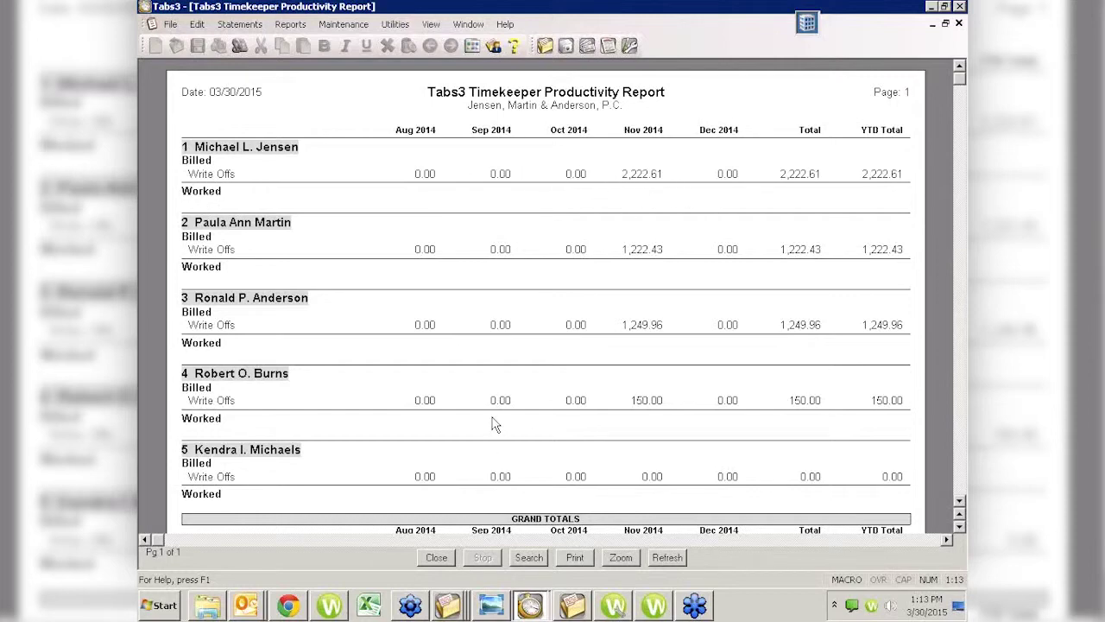
{"action": "scroll", "coordinate": [494, 423], "scroll_direction": "down", "scroll_amount": 10}
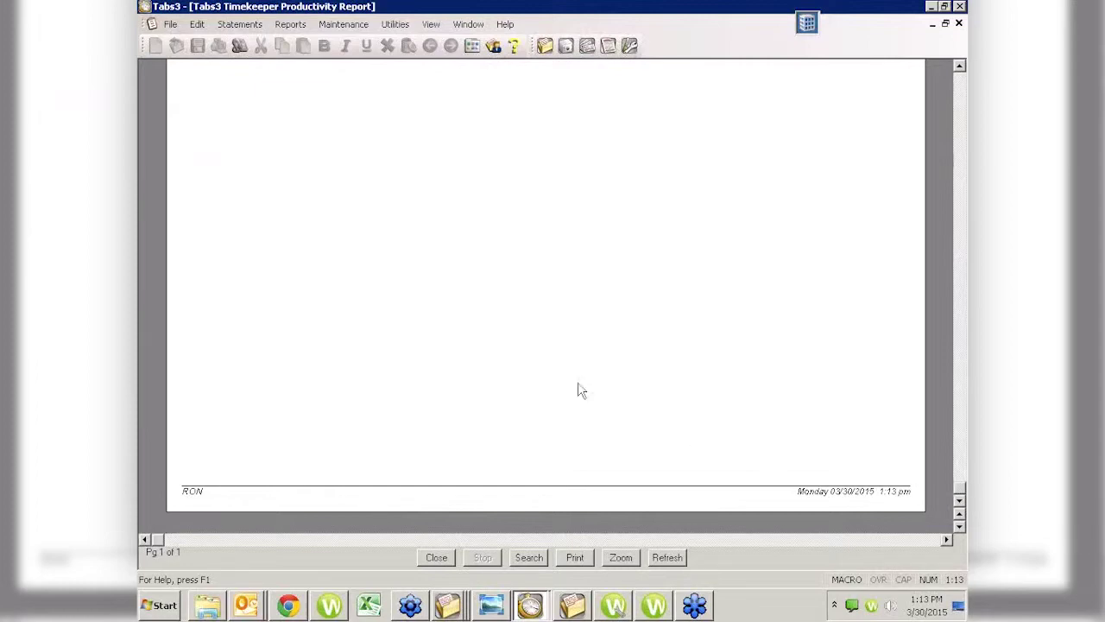
{"action": "left_click", "coordinate": [959, 114]}
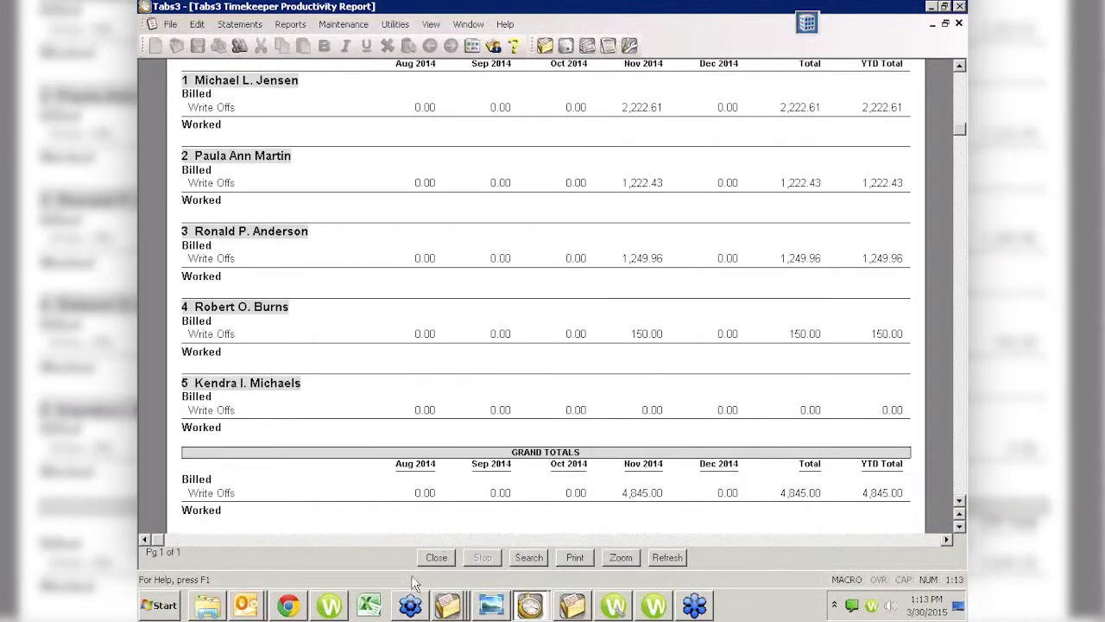
{"action": "left_click", "coordinate": [435, 558]}
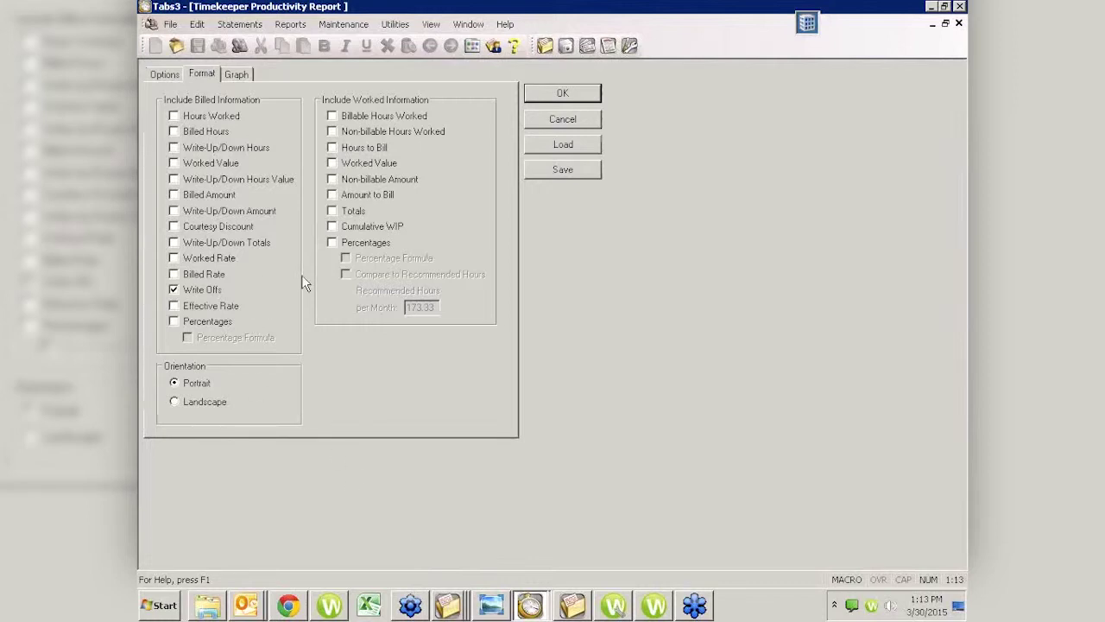
Include Hours Worked, Billed Hours, Billable Hours Worked and Billed Amount, and drop Write Offs.
{"action": "left_click", "coordinate": [173, 116]}
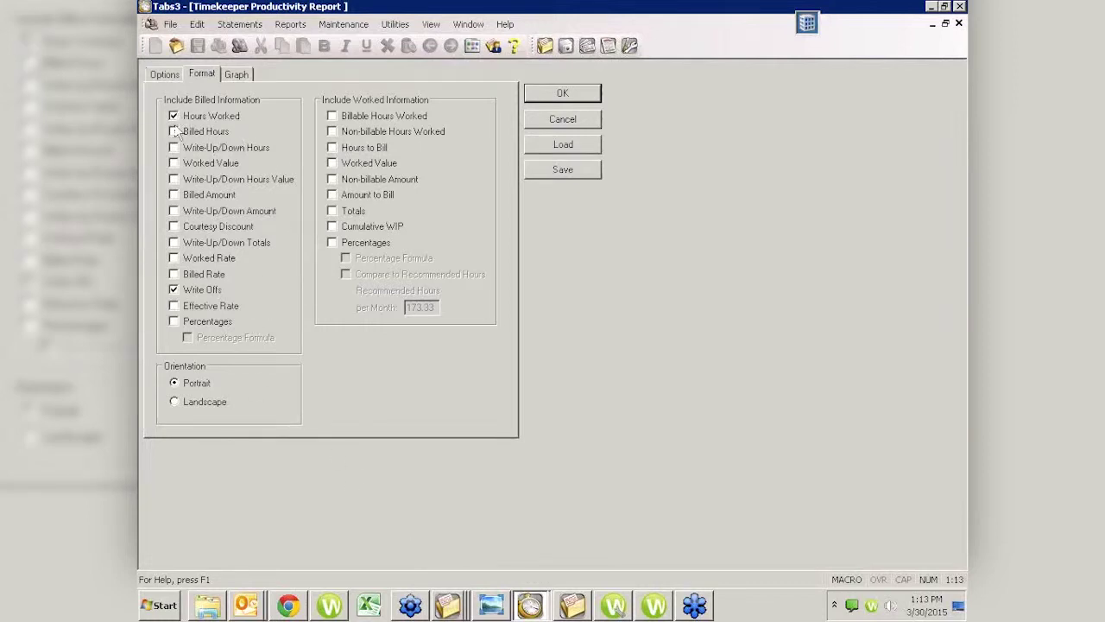
{"action": "left_click", "coordinate": [173, 131]}
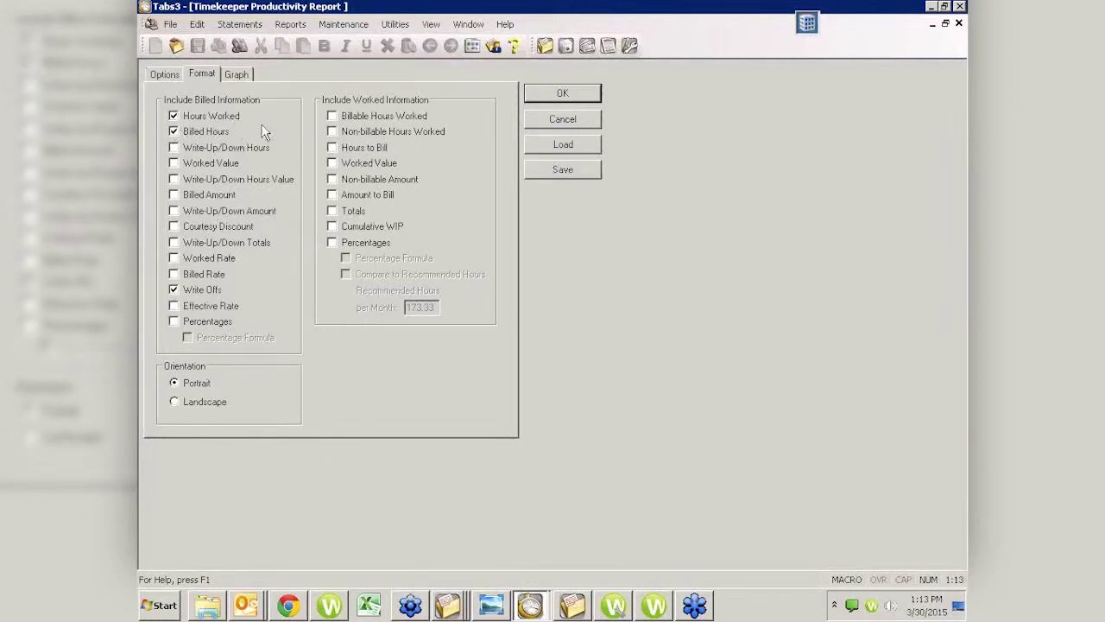
{"action": "left_click", "coordinate": [332, 116]}
{"action": "left_click", "coordinate": [173, 290]}
{"action": "left_click", "coordinate": [173, 194]}
{"action": "left_click", "coordinate": [233, 76]}
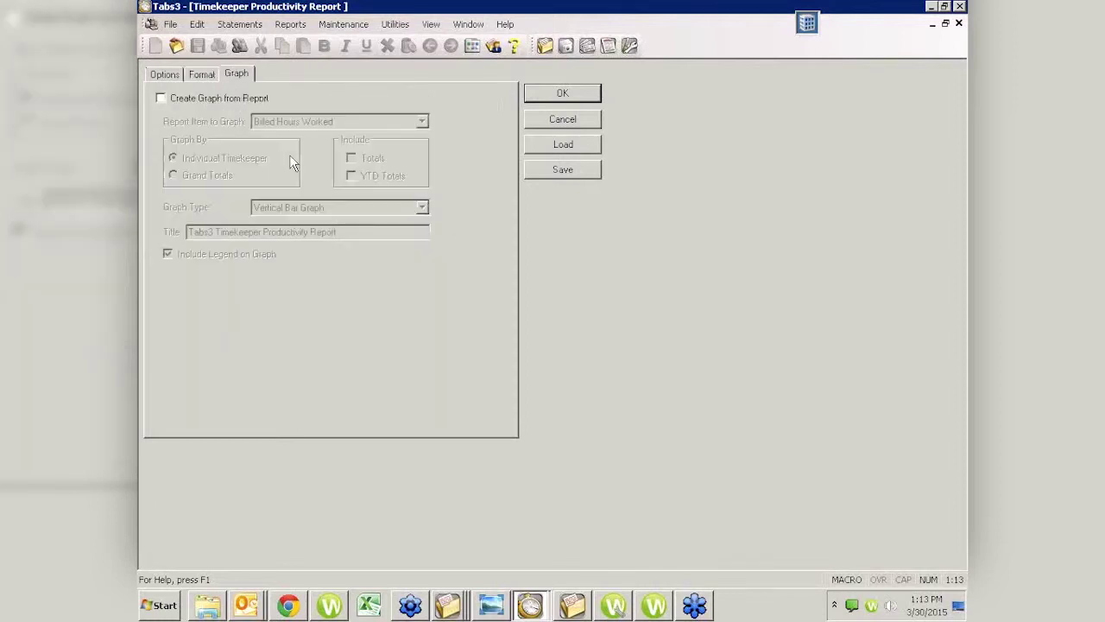
Enable Create Graph from Report, graphing Billed Hours as a Vertical Bar Graph.
{"action": "left_click", "coordinate": [162, 99]}
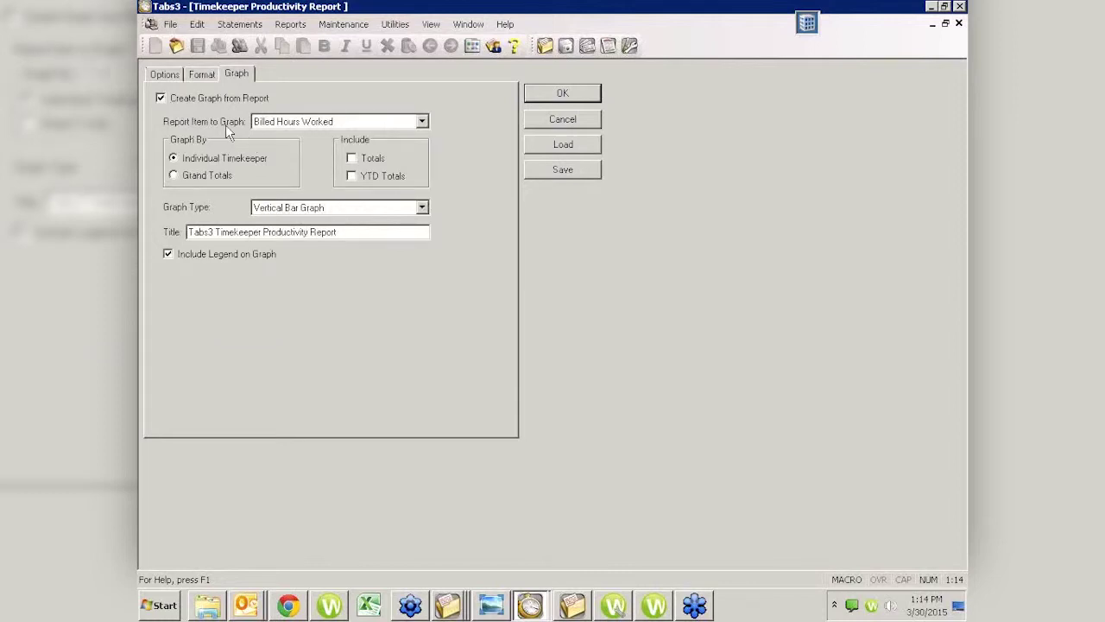
{"action": "left_click", "coordinate": [422, 123]}
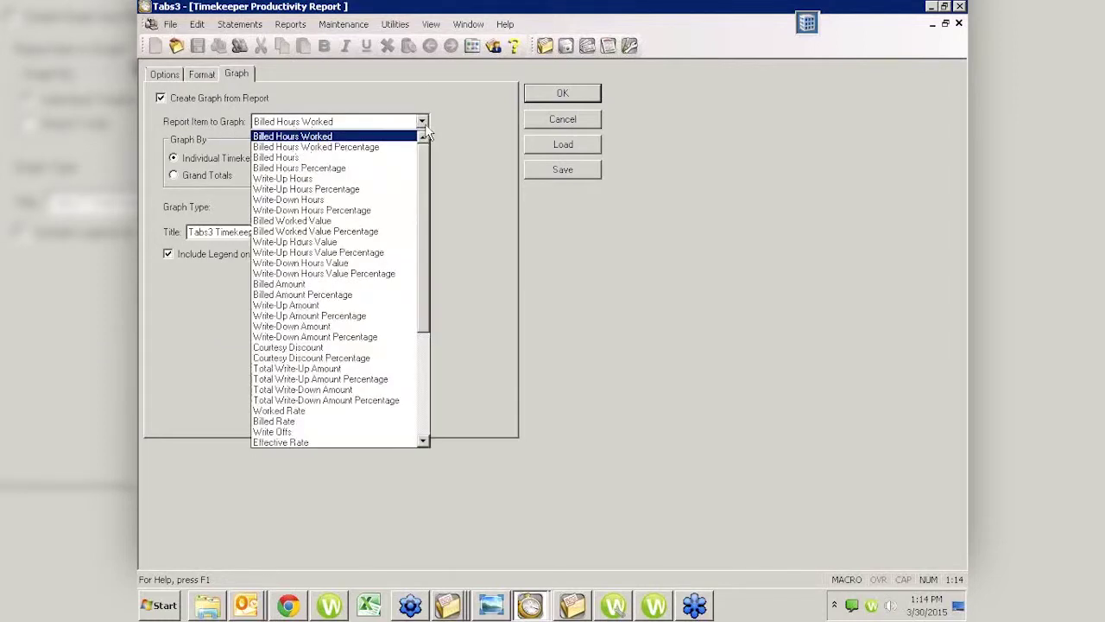
{"action": "left_click", "coordinate": [289, 157]}
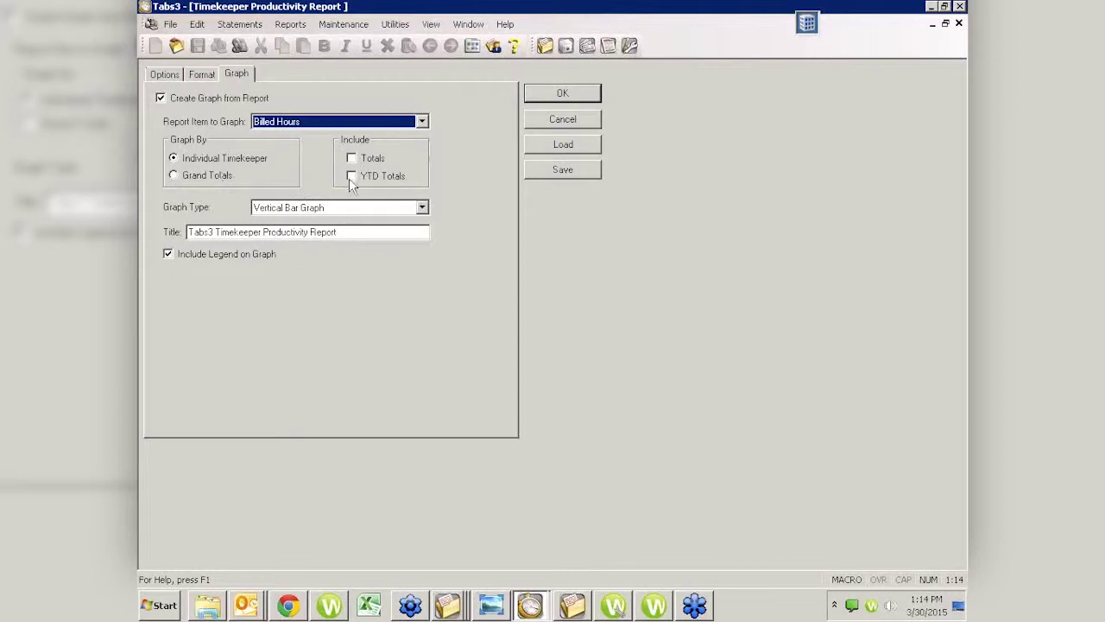
{"action": "left_click", "coordinate": [422, 209]}
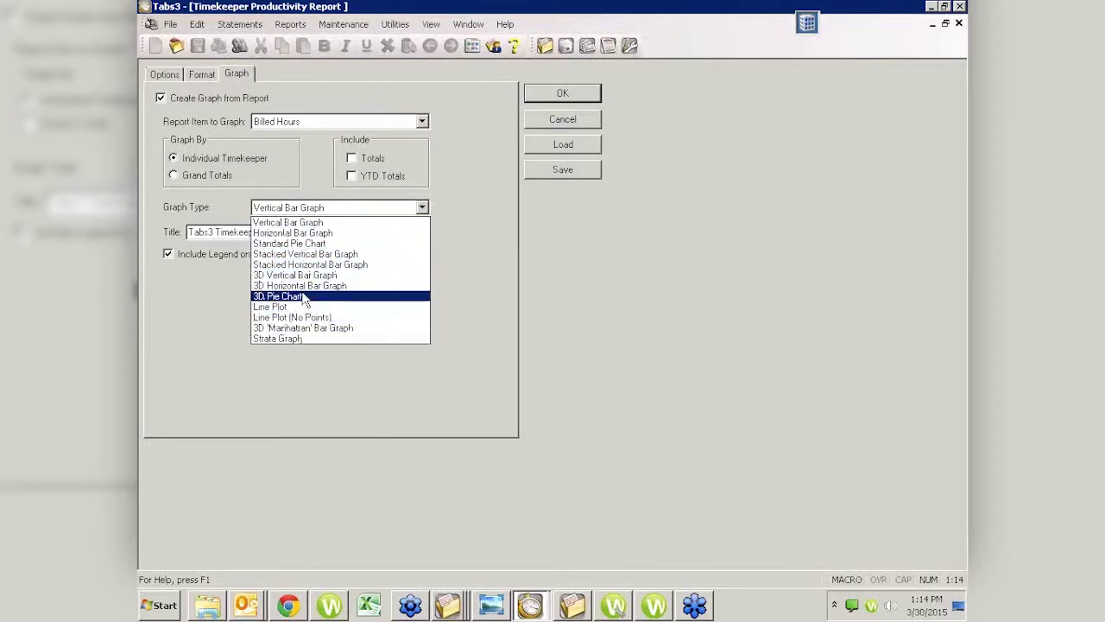
{"action": "left_click", "coordinate": [216, 313]}
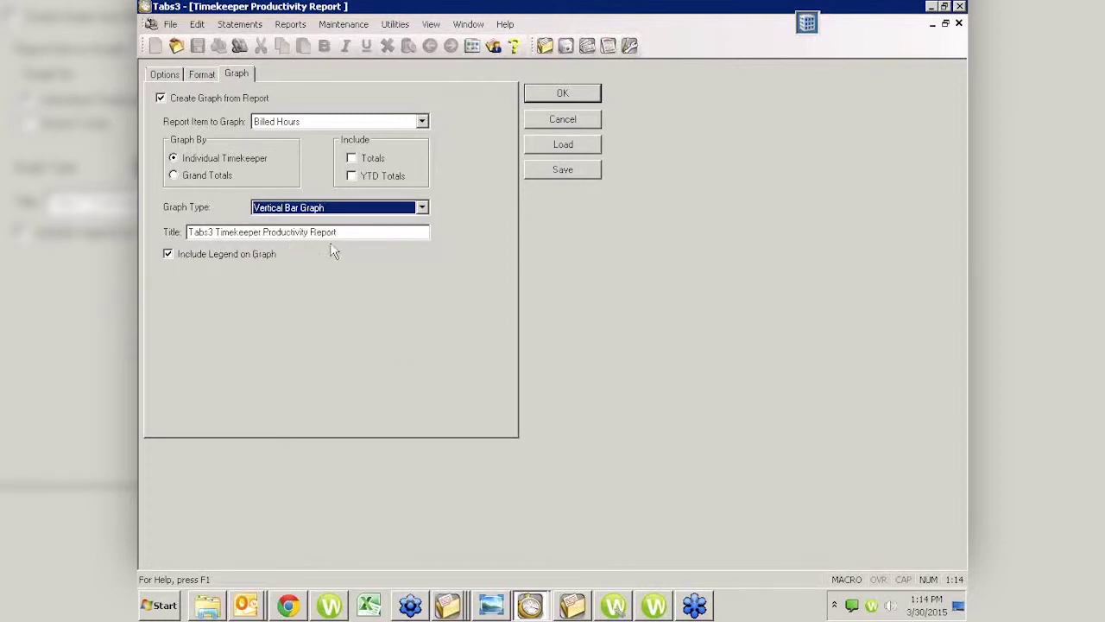
{"action": "left_click_drag", "start_coordinate": [338, 233], "coordinate": [214, 233]}
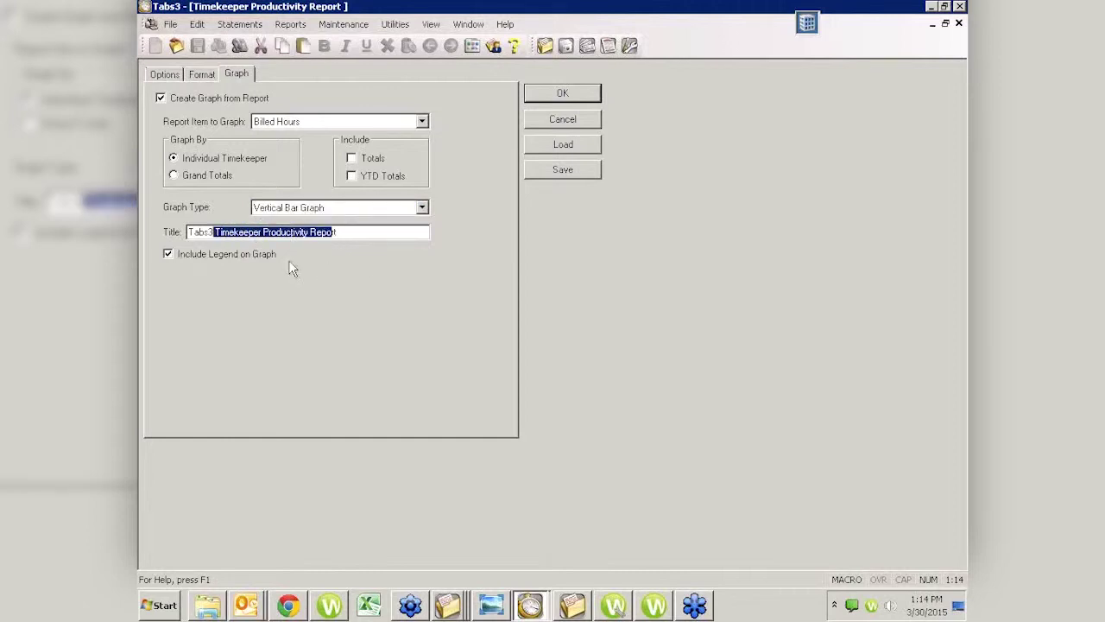
Run the report to display the Billed Hours bar graph for August–December 2014.
{"action": "left_click", "coordinate": [560, 95]}
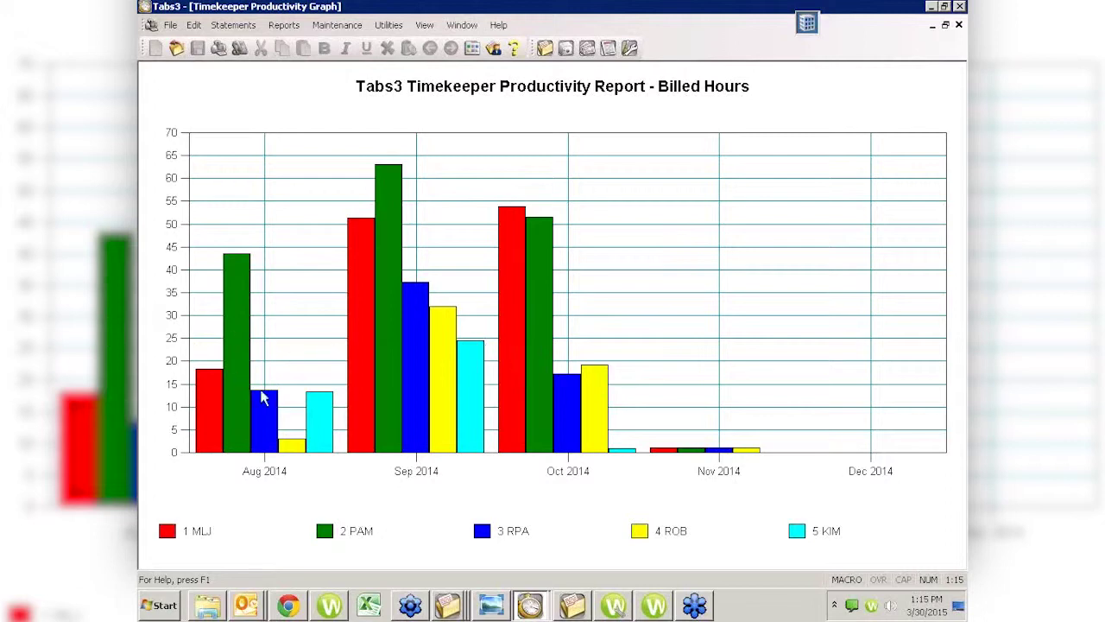
Close the graph, cancel the timekeeper report, and open the Client Productivity Report setup.
{"action": "left_click", "coordinate": [958, 24]}
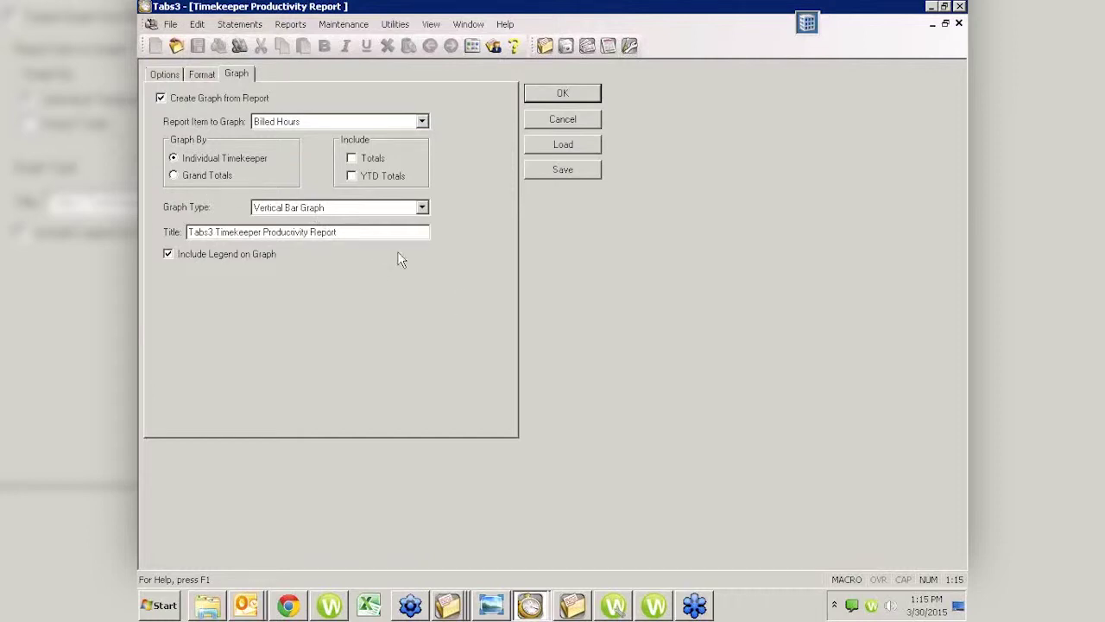
{"action": "left_click", "coordinate": [536, 119]}
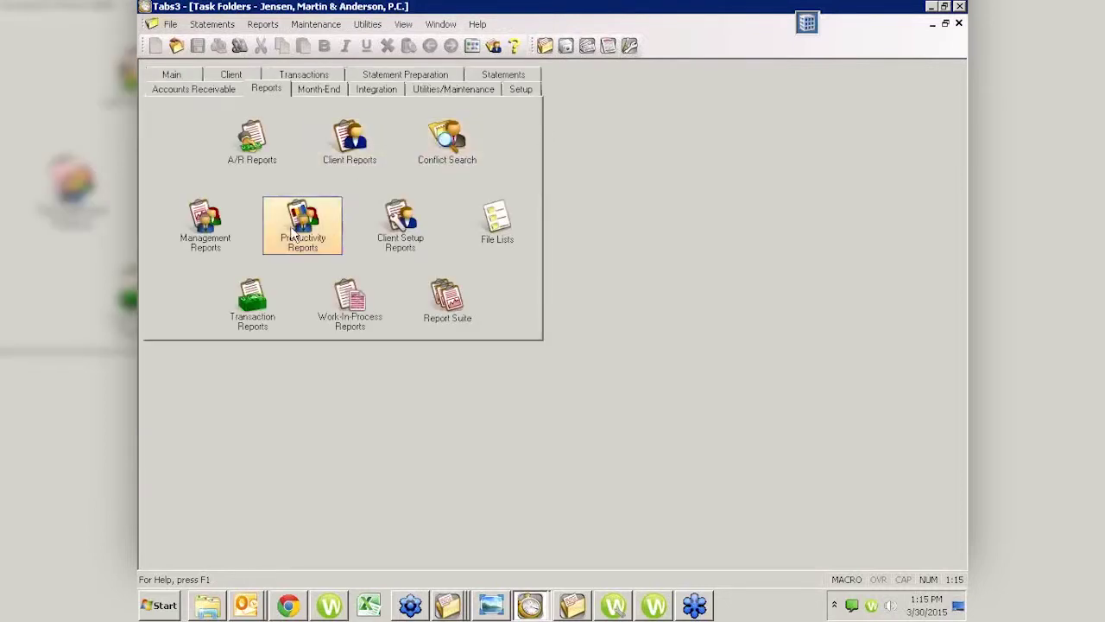
{"action": "left_click", "coordinate": [303, 223]}
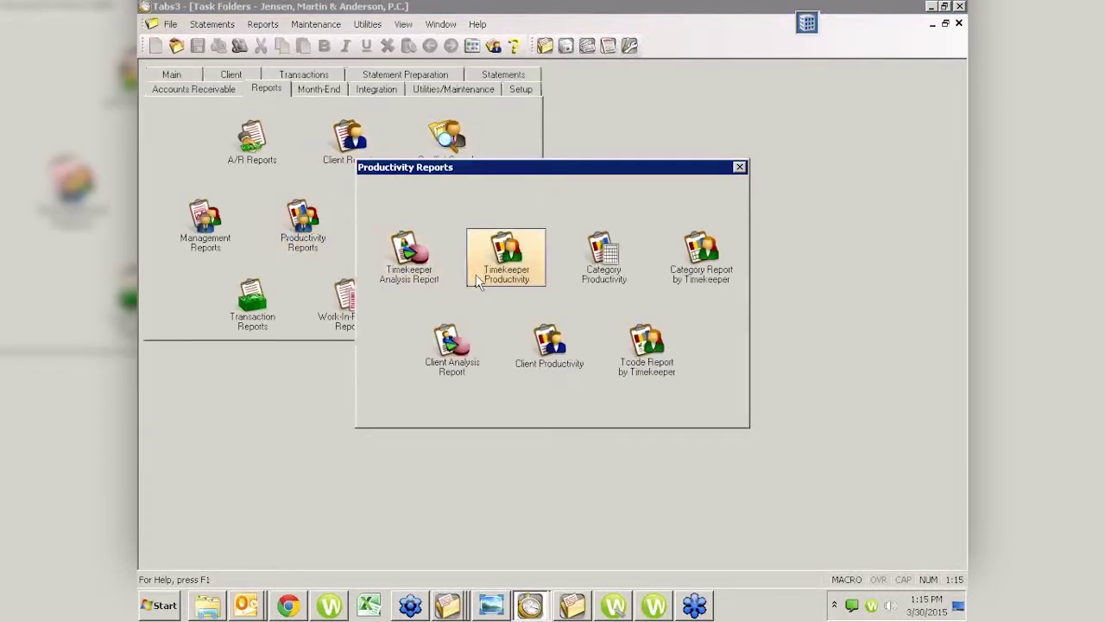
{"action": "left_click", "coordinate": [549, 344]}
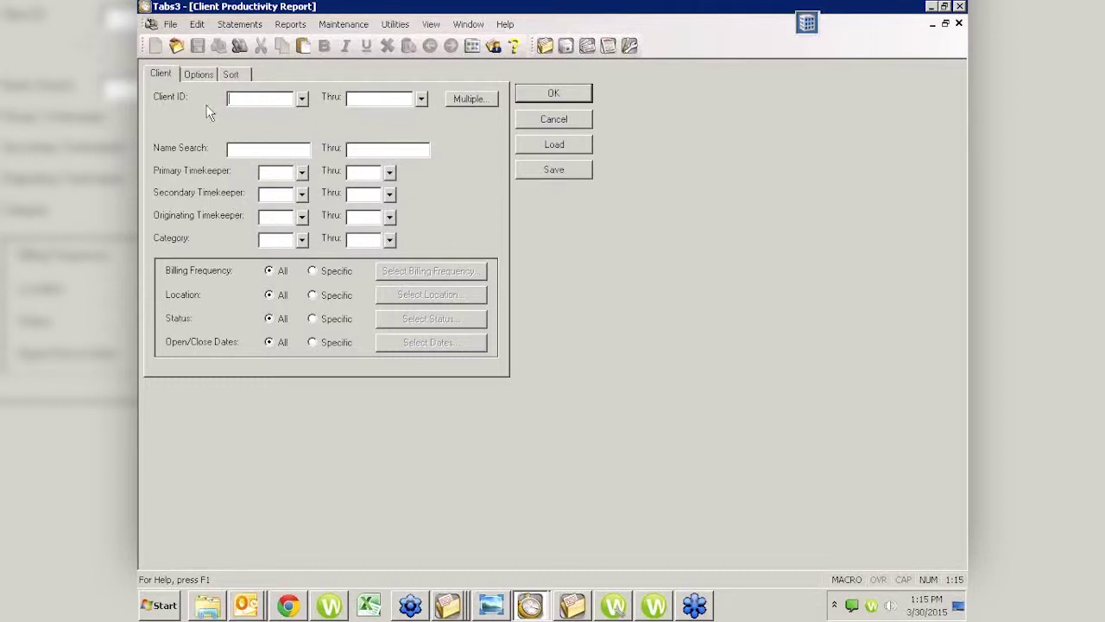
Uncheck Subtotal by Client on the Sort tab and run the Client Productivity Report preview.
{"action": "left_click", "coordinate": [198, 75]}
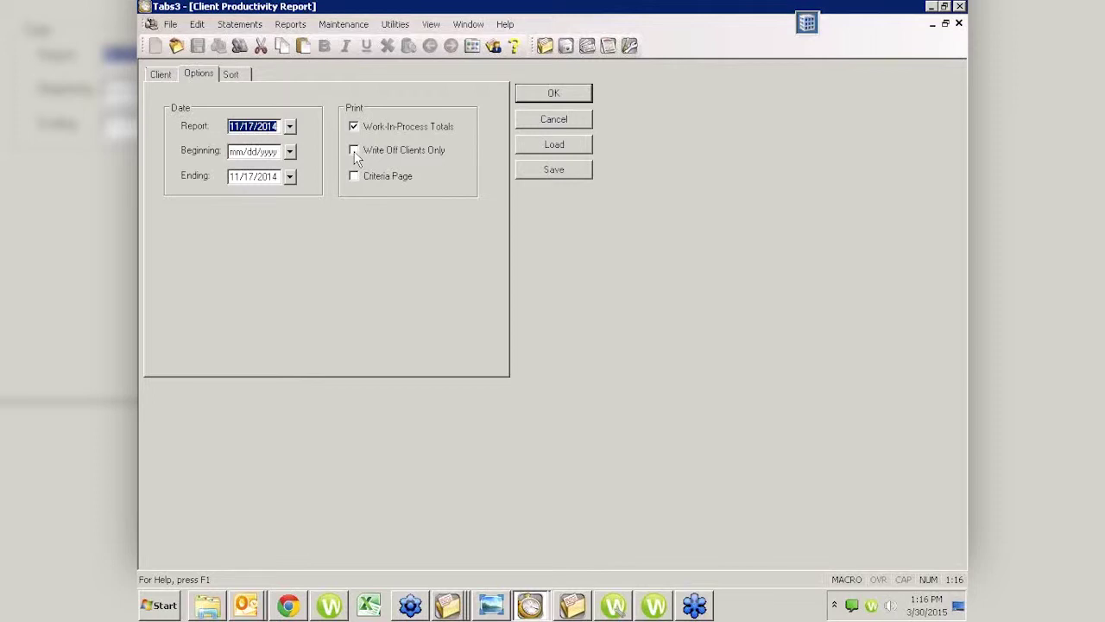
{"action": "left_click", "coordinate": [233, 75]}
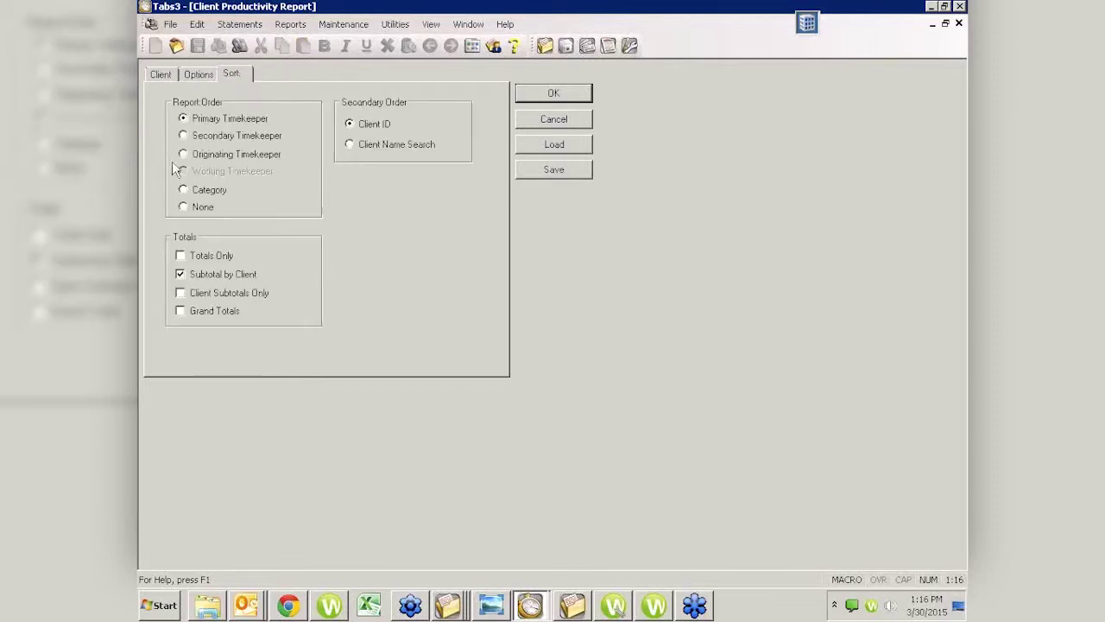
{"action": "left_click", "coordinate": [180, 274]}
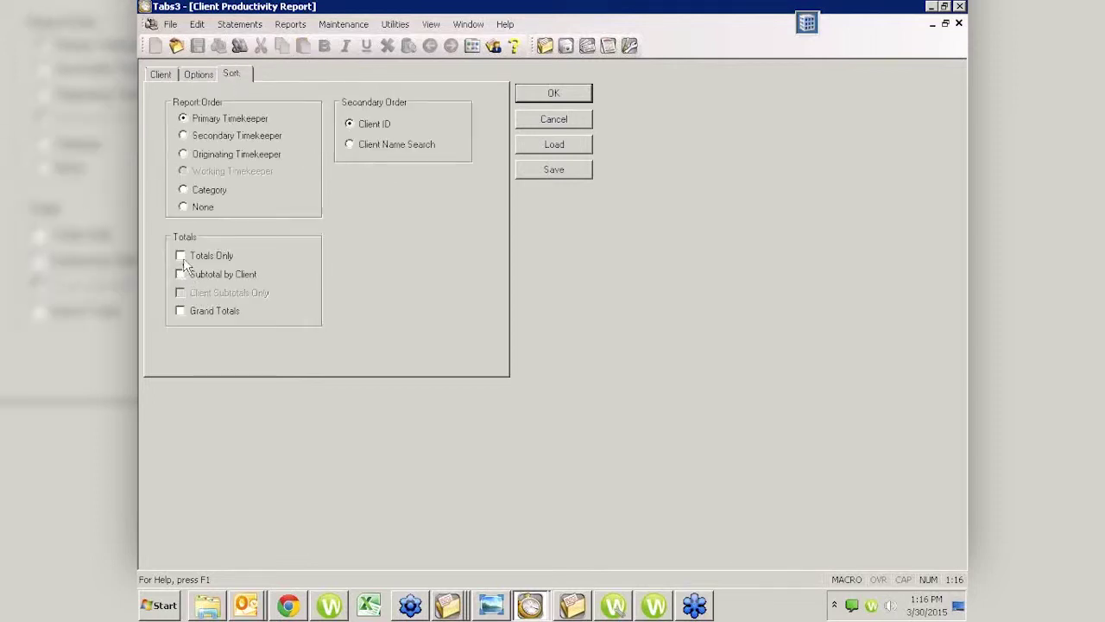
{"action": "left_click", "coordinate": [181, 256]}
{"action": "left_click", "coordinate": [180, 256]}
{"action": "left_click", "coordinate": [554, 94]}
{"action": "left_click", "coordinate": [589, 373]}
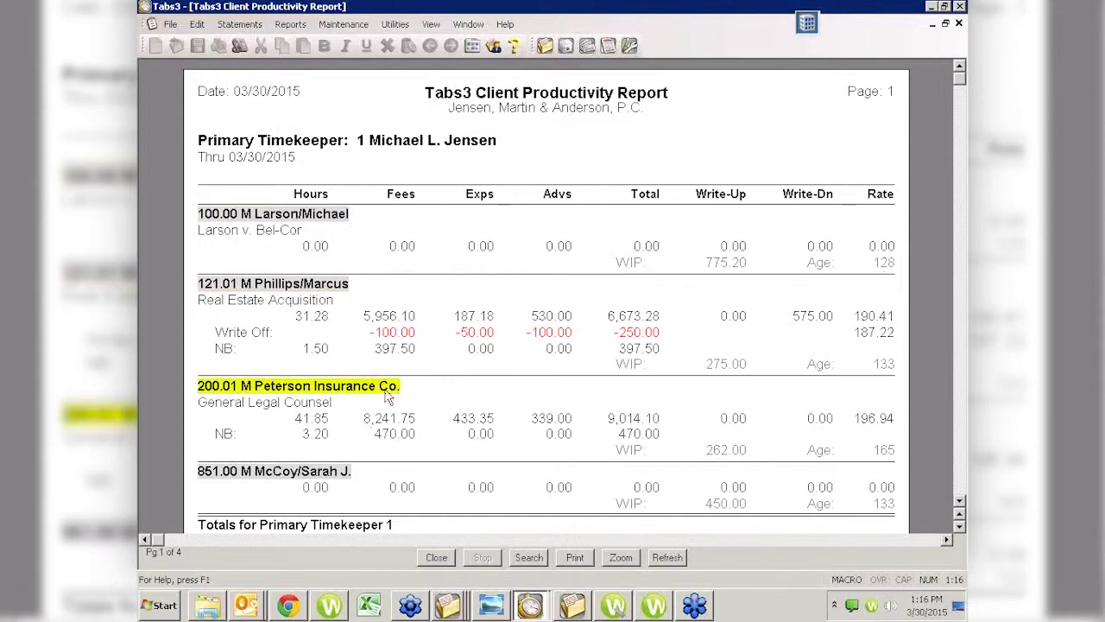
{"action": "scroll", "coordinate": [430, 408], "scroll_direction": "down", "scroll_amount": 2}
{"action": "scroll", "coordinate": [429, 408], "scroll_direction": "down", "scroll_amount": 12}
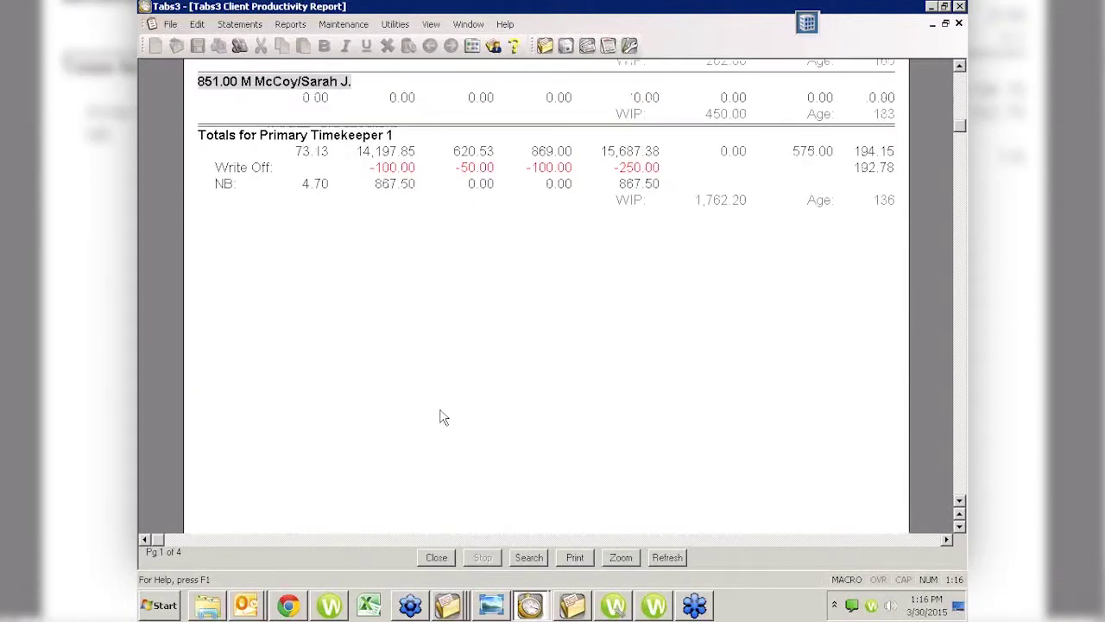
{"action": "scroll", "coordinate": [270, 338], "scroll_direction": "down", "scroll_amount": 20}
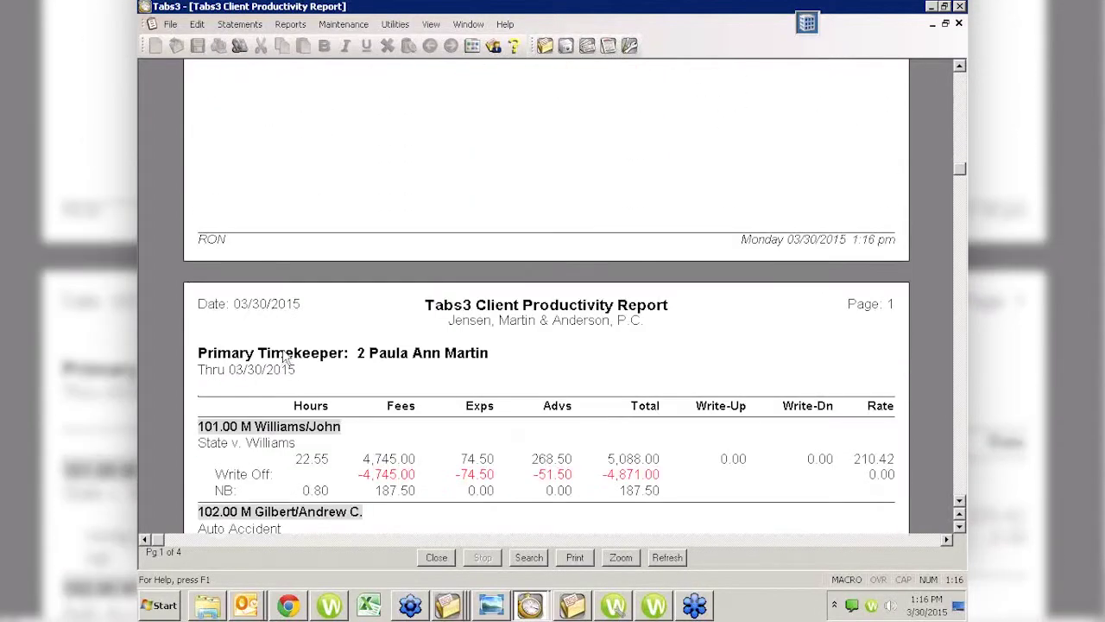
{"action": "scroll", "coordinate": [286, 357], "scroll_direction": "down", "scroll_amount": 5}
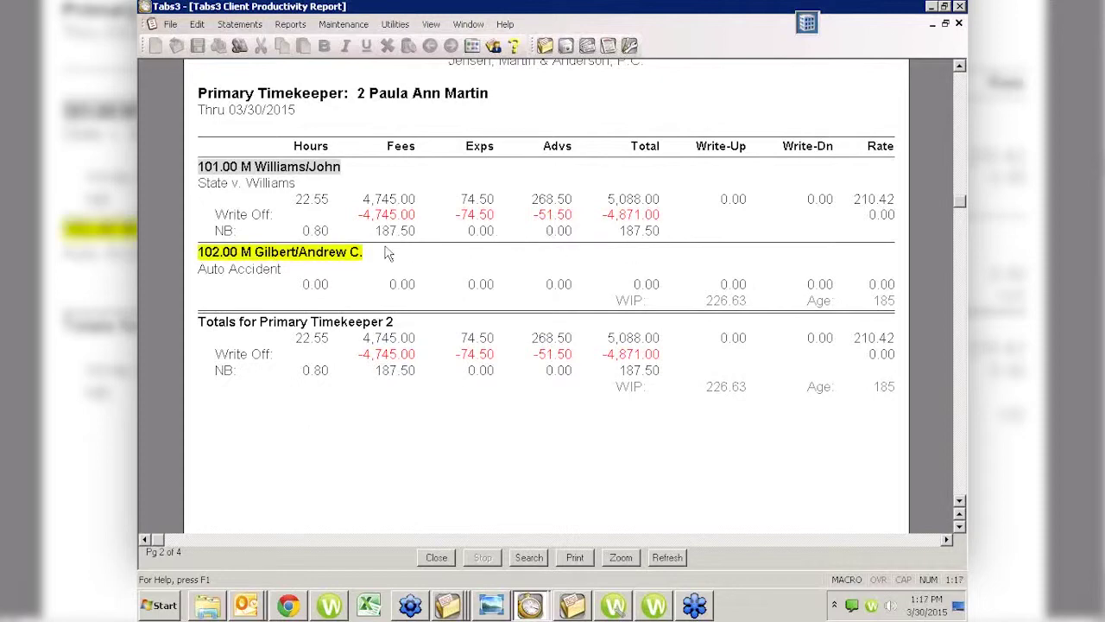
{"action": "left_click", "coordinate": [432, 557]}
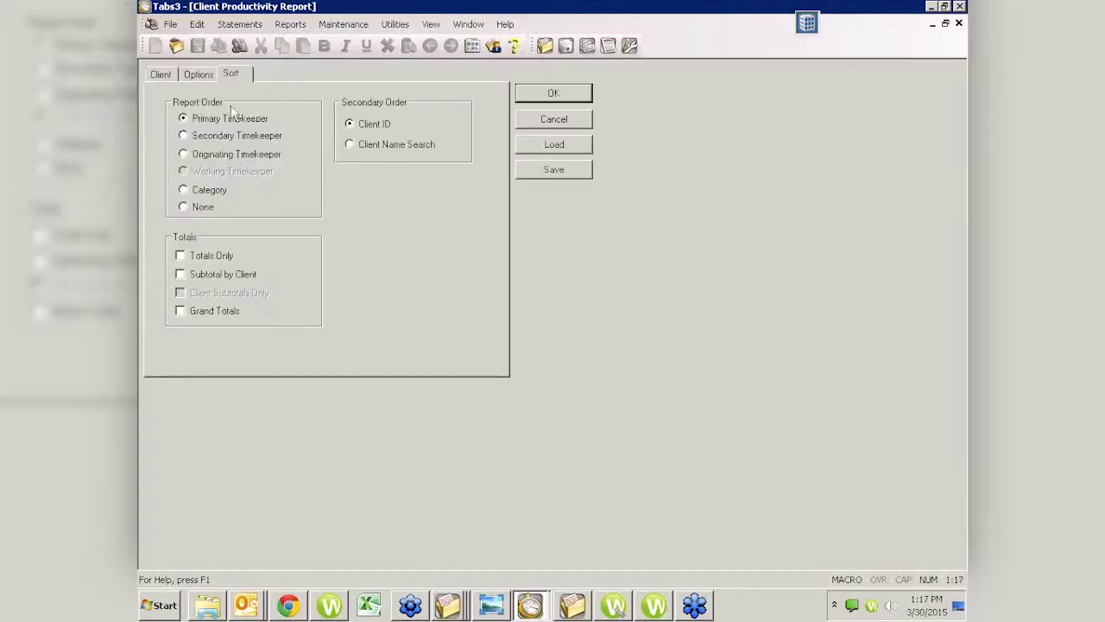
Cancel the Client Productivity Report setup and return to the Productivity Reports collection.
{"action": "left_click", "coordinate": [198, 75]}
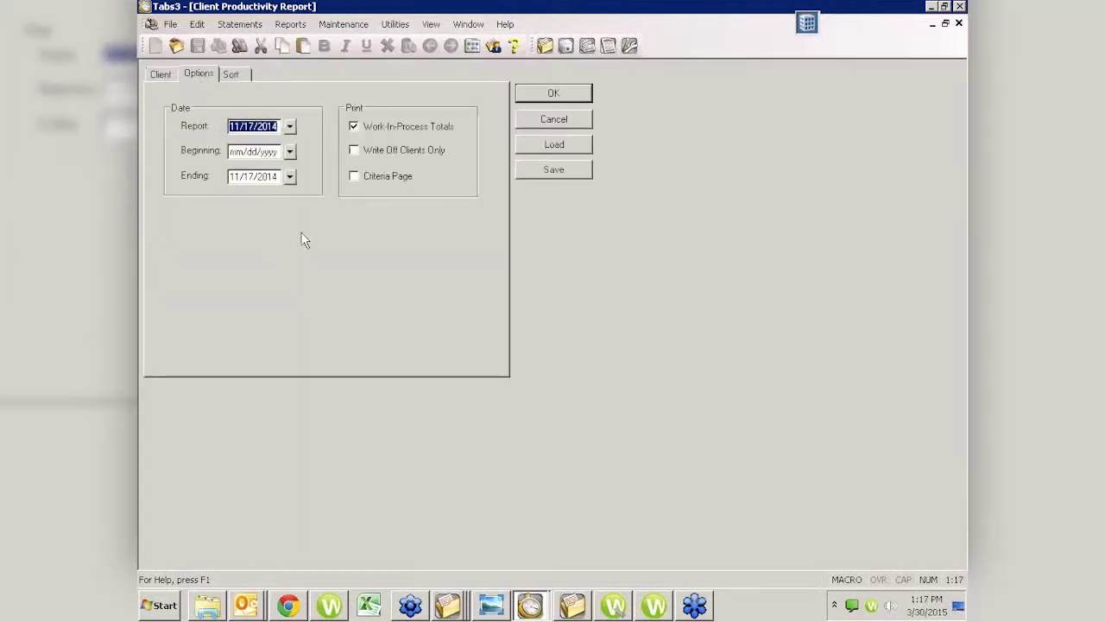
{"action": "left_click", "coordinate": [547, 120]}
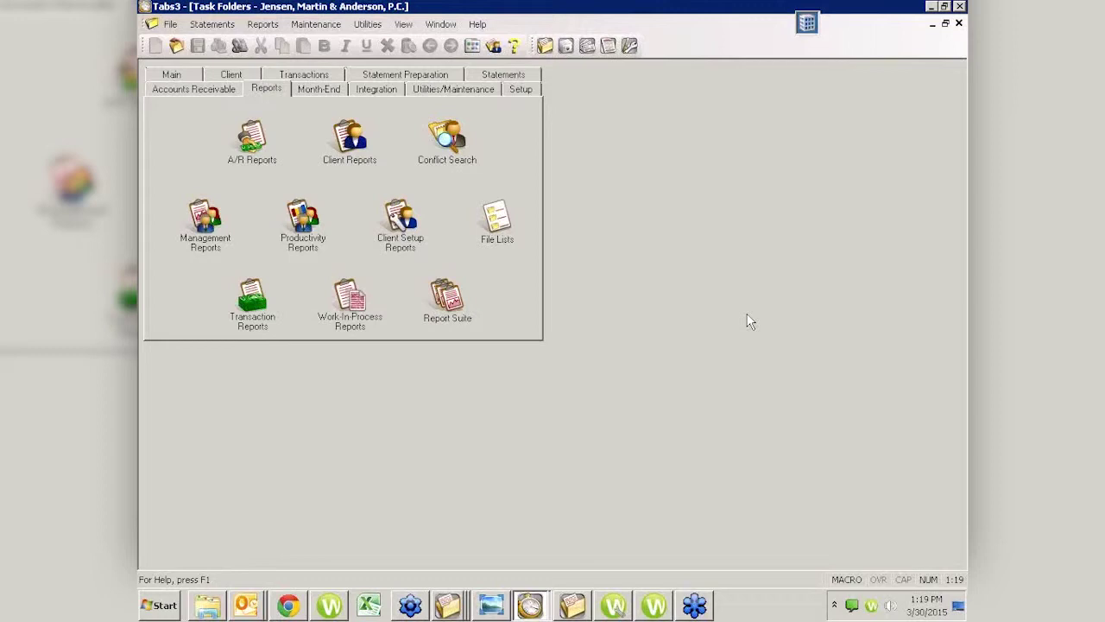
{"action": "left_click", "coordinate": [295, 248]}
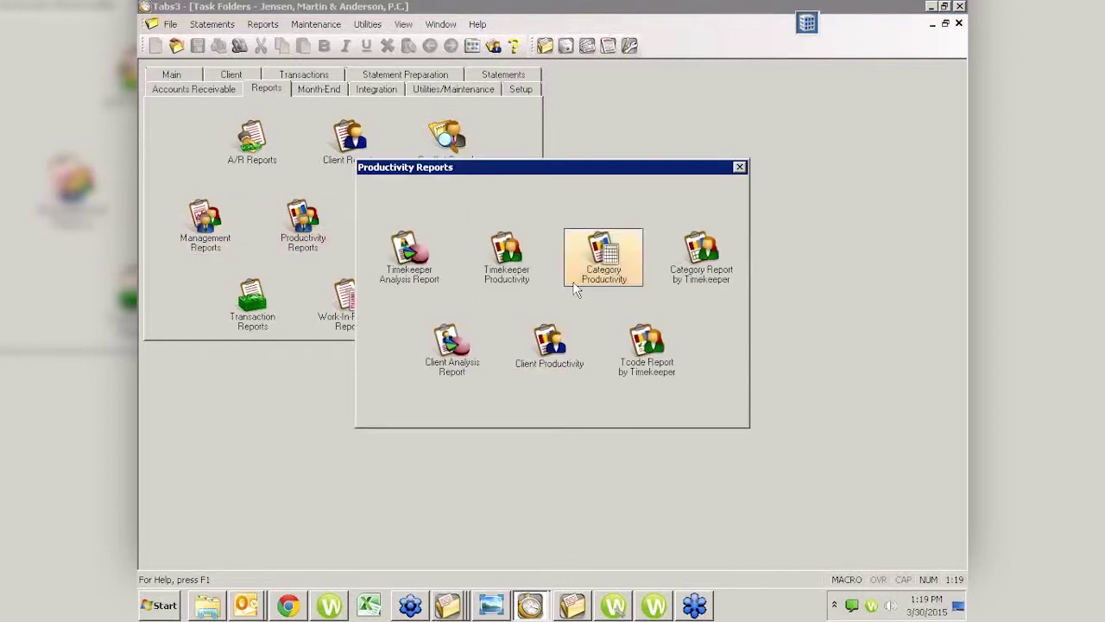
{"action": "left_click", "coordinate": [492, 259]}
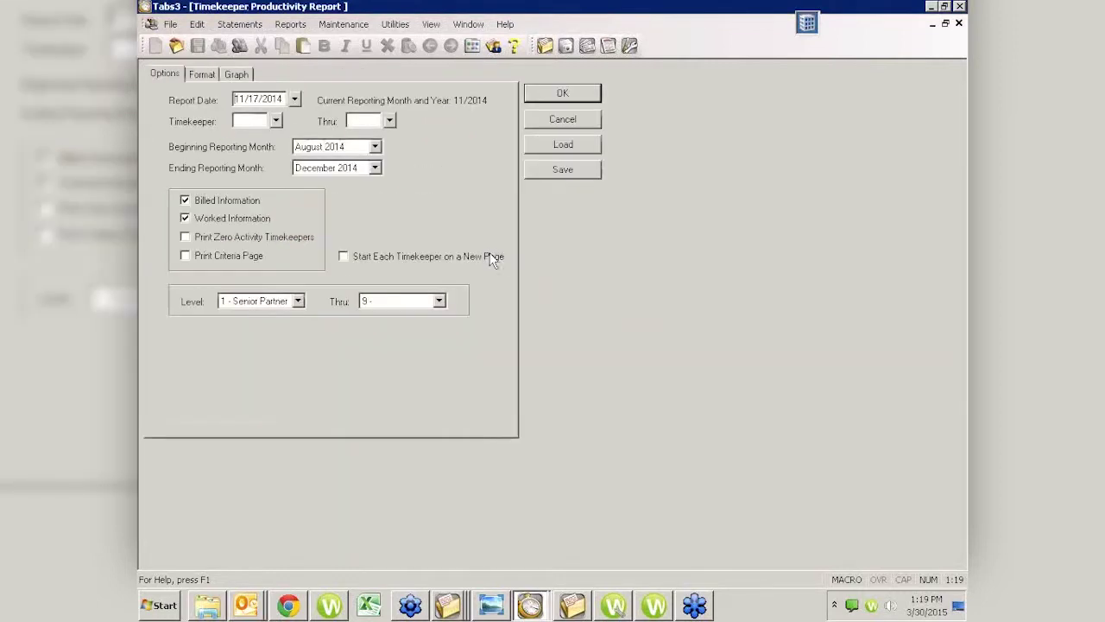
{"action": "left_click", "coordinate": [375, 147]}
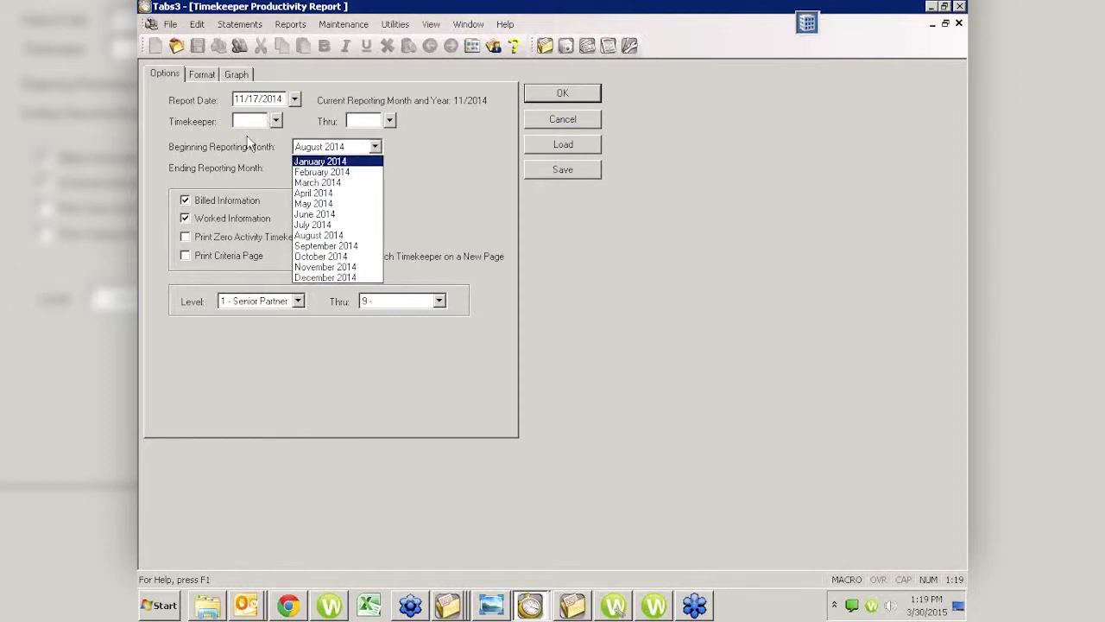
{"action": "left_click", "coordinate": [448, 194]}
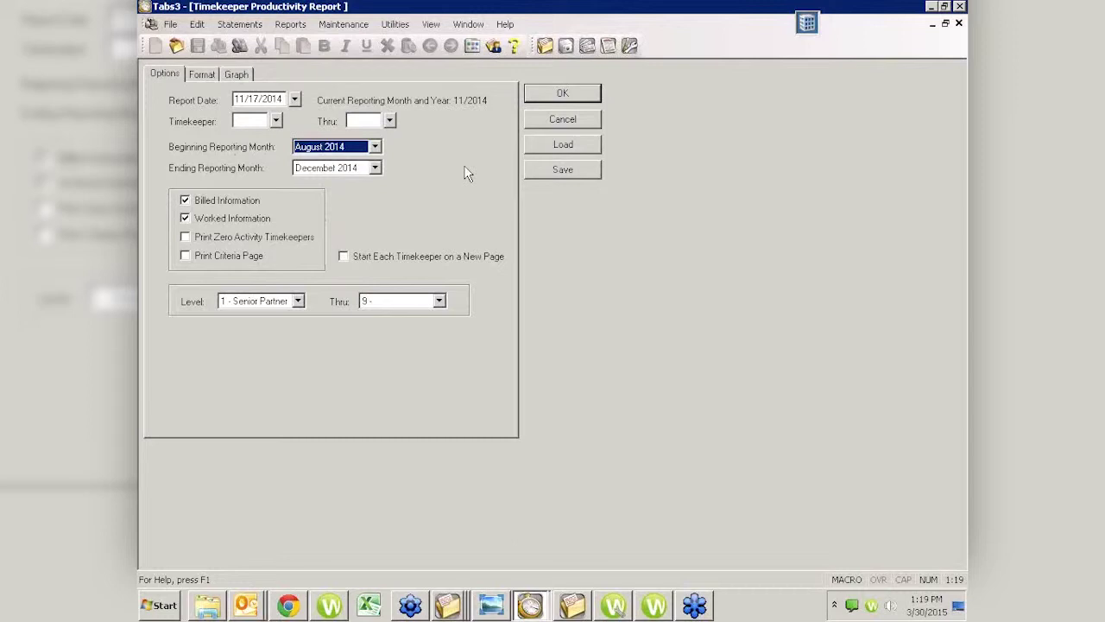
{"action": "left_click", "coordinate": [553, 119]}
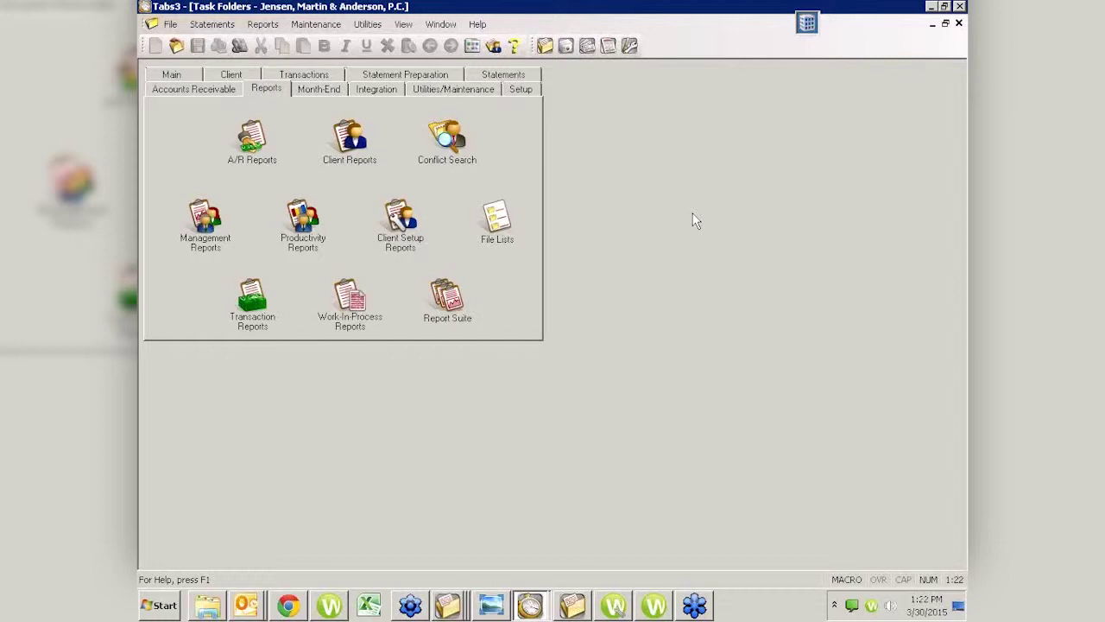
Open Tabs3 Help and move its window up and to the left.
{"action": "left_click", "coordinate": [513, 47]}
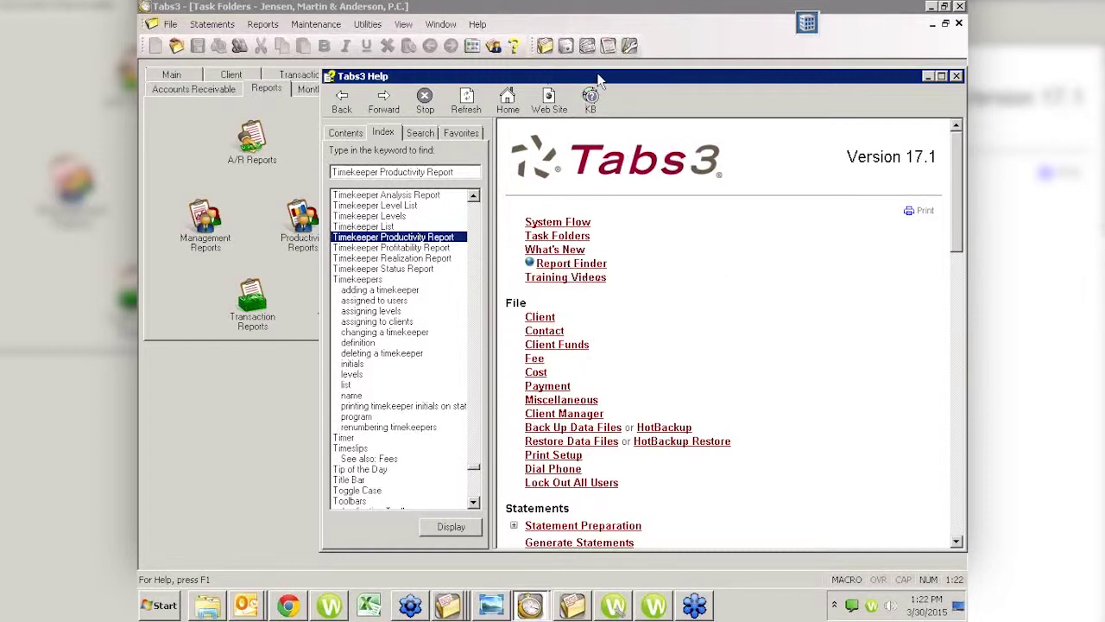
{"action": "left_click_drag", "start_coordinate": [600, 79], "coordinate": [520, 54]}
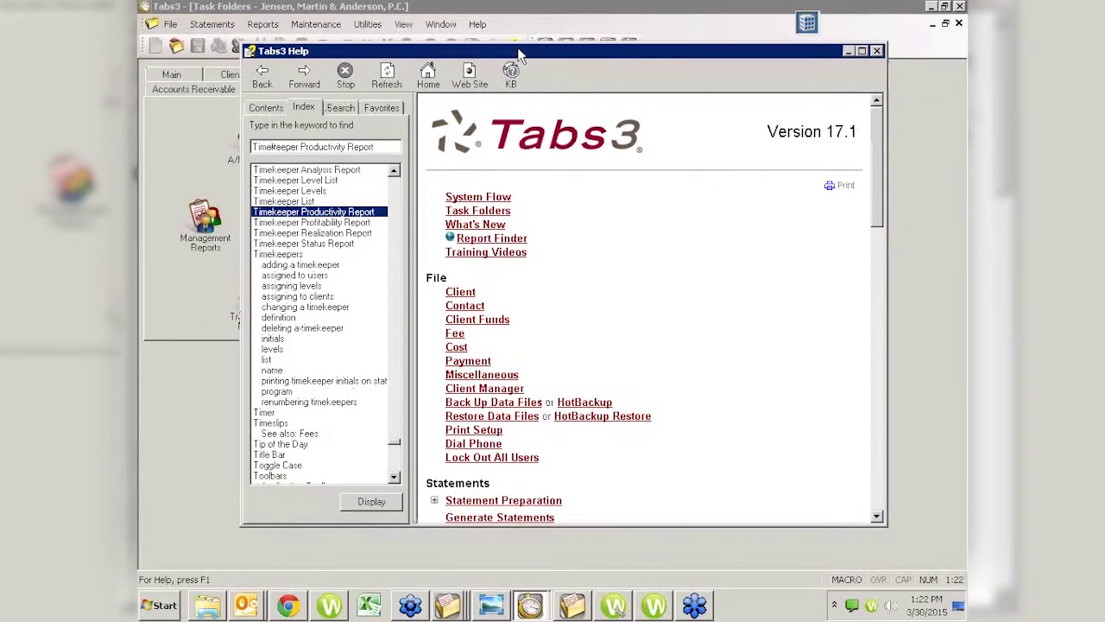
Open the Report Finder help topic and arrange it over the help home page.
{"action": "left_click", "coordinate": [488, 241]}
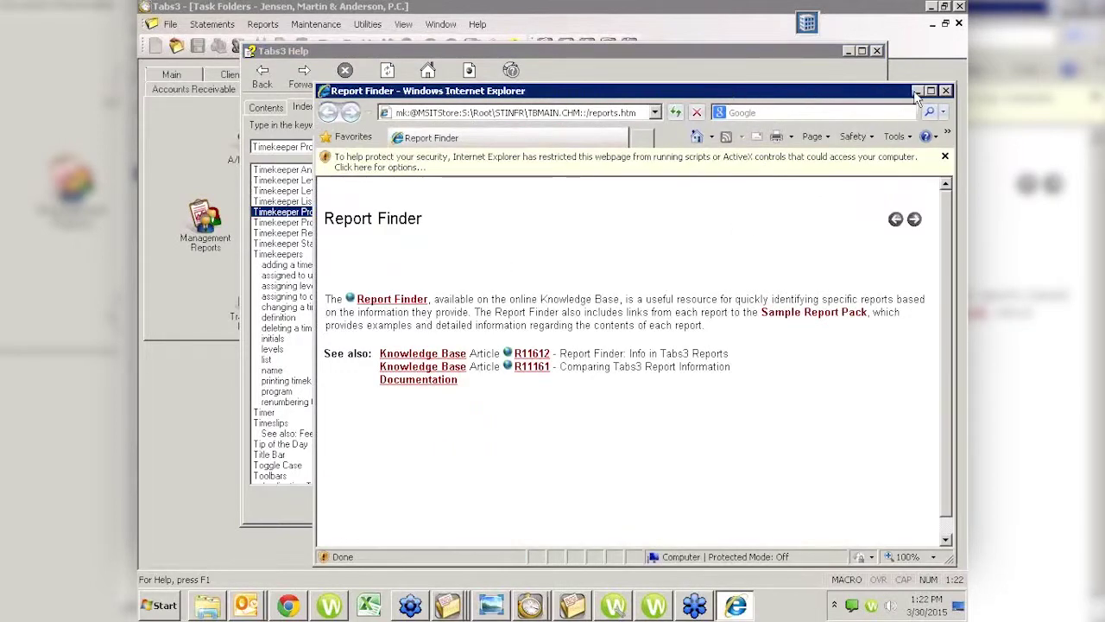
{"action": "left_click_drag", "start_coordinate": [864, 95], "coordinate": [819, 173]}
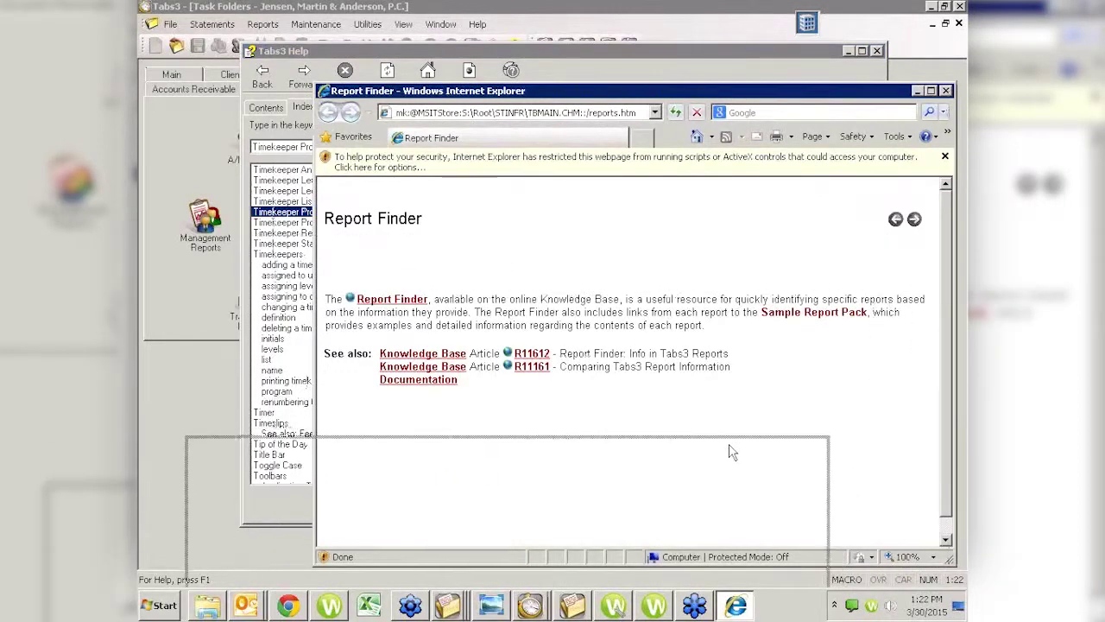
{"action": "left_click_drag", "start_coordinate": [731, 452], "coordinate": [724, 467]}
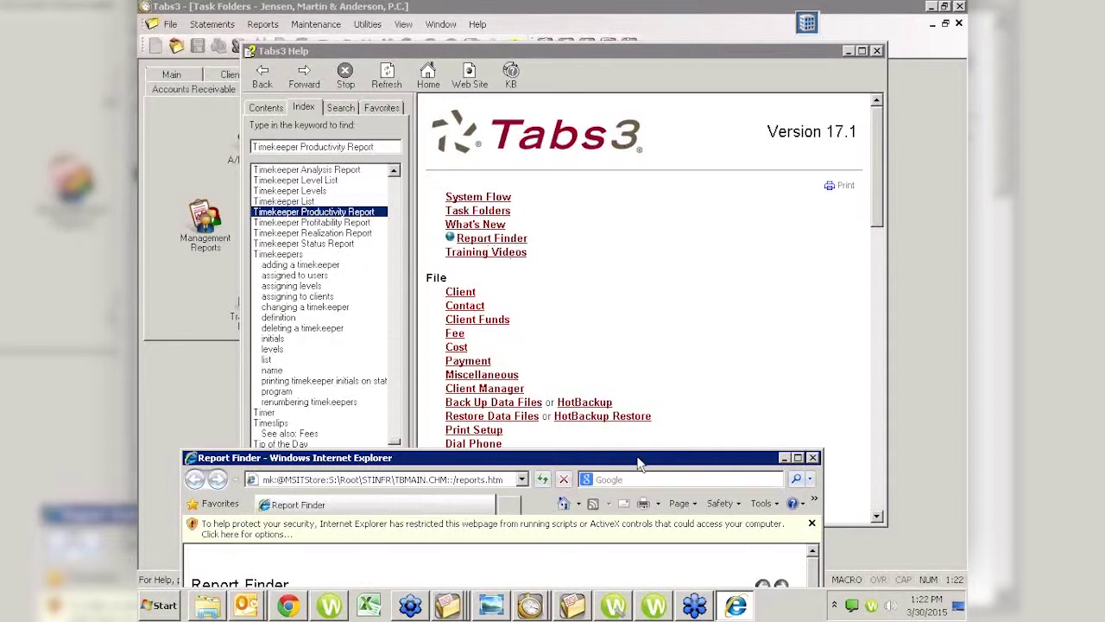
{"action": "left_click_drag", "start_coordinate": [639, 464], "coordinate": [680, 80]}
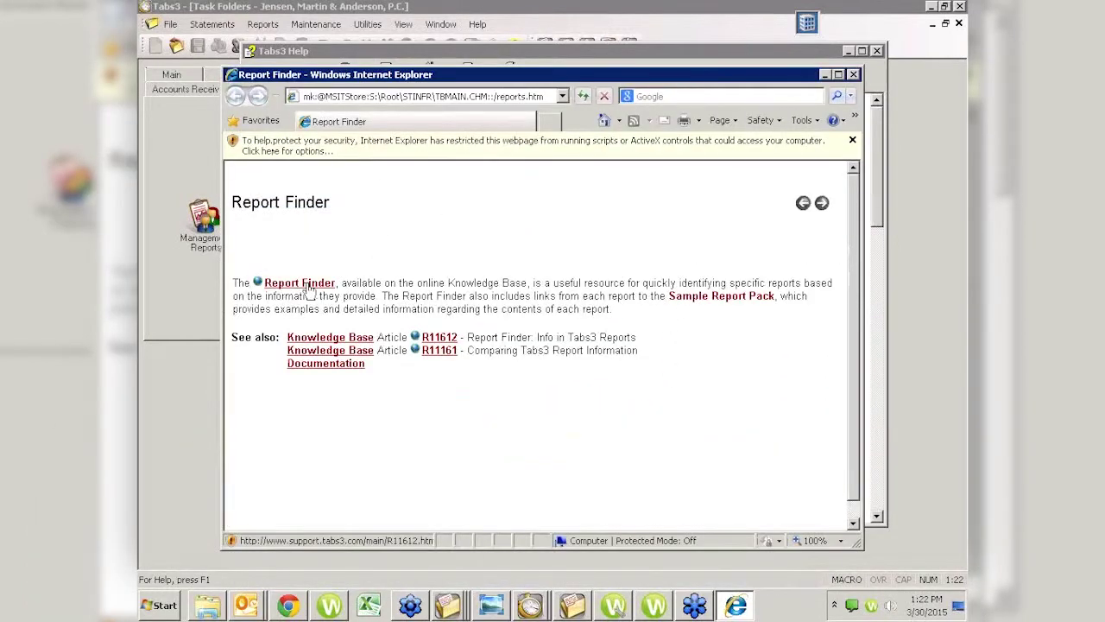
Open the online Report Finder article maximized and scroll up to its summary and filter table.
{"action": "left_click", "coordinate": [309, 285]}
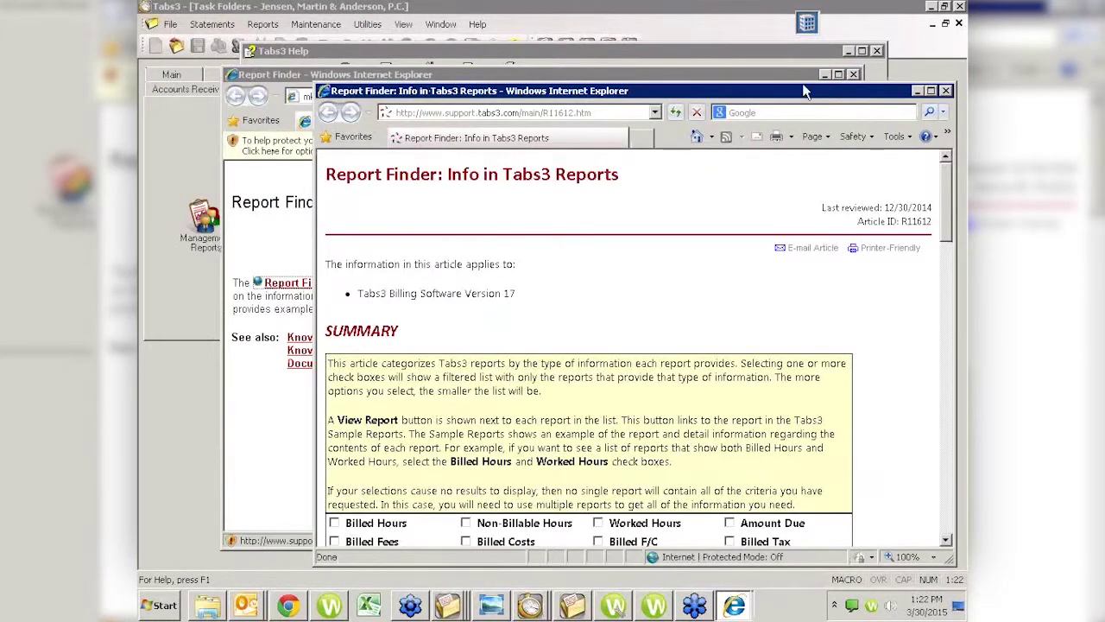
{"action": "left_click", "coordinate": [932, 92]}
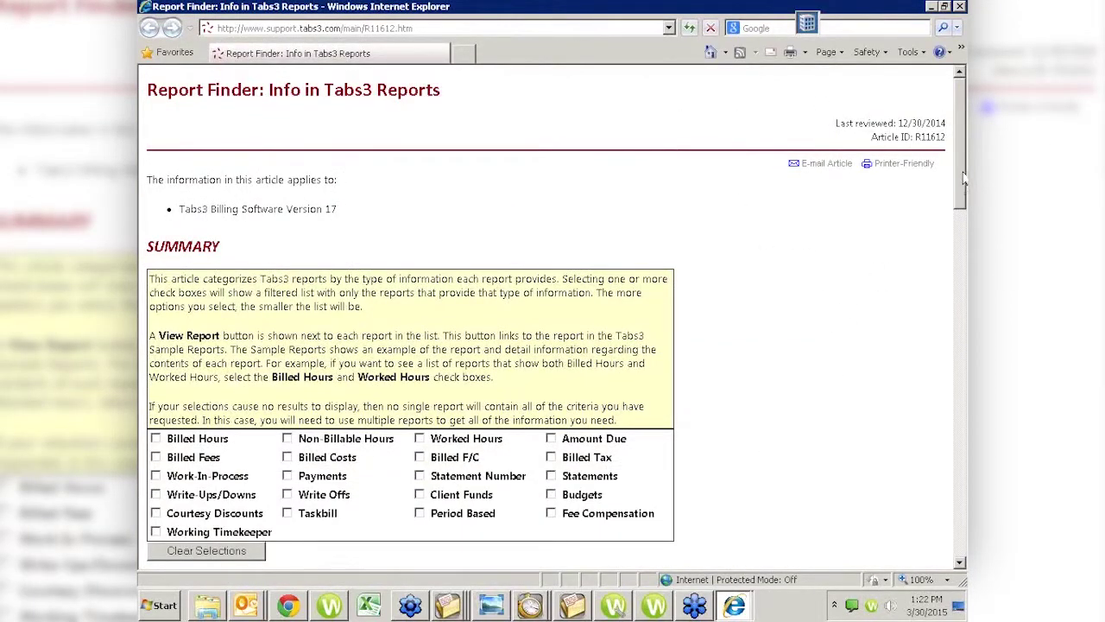
{"action": "left_click_drag", "start_coordinate": [964, 177], "coordinate": [940, 420]}
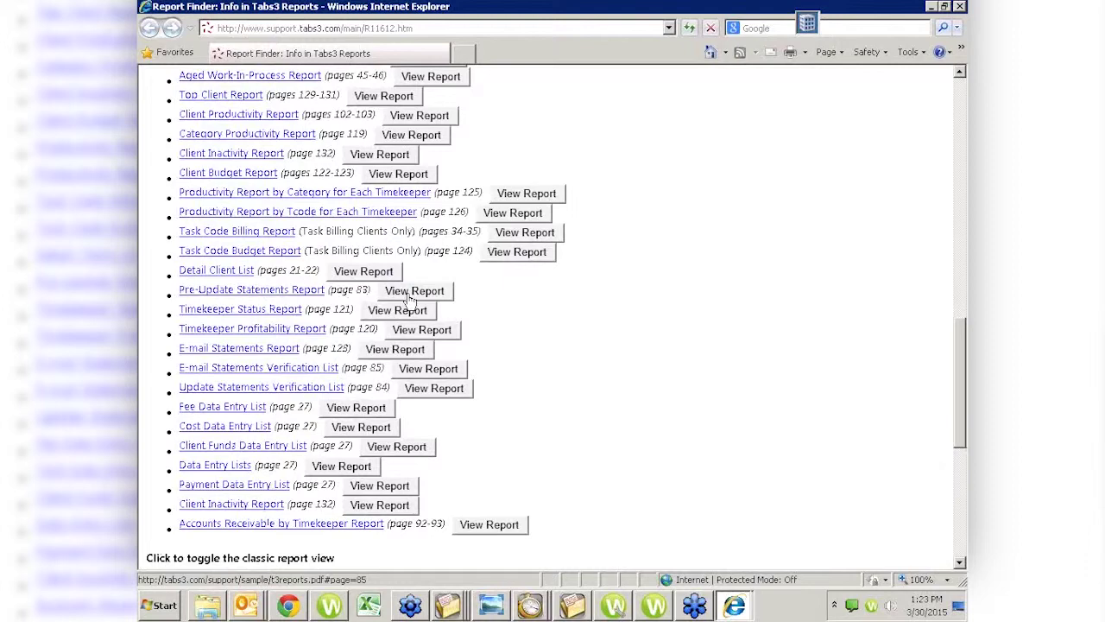
{"action": "left_click", "coordinate": [959, 105]}
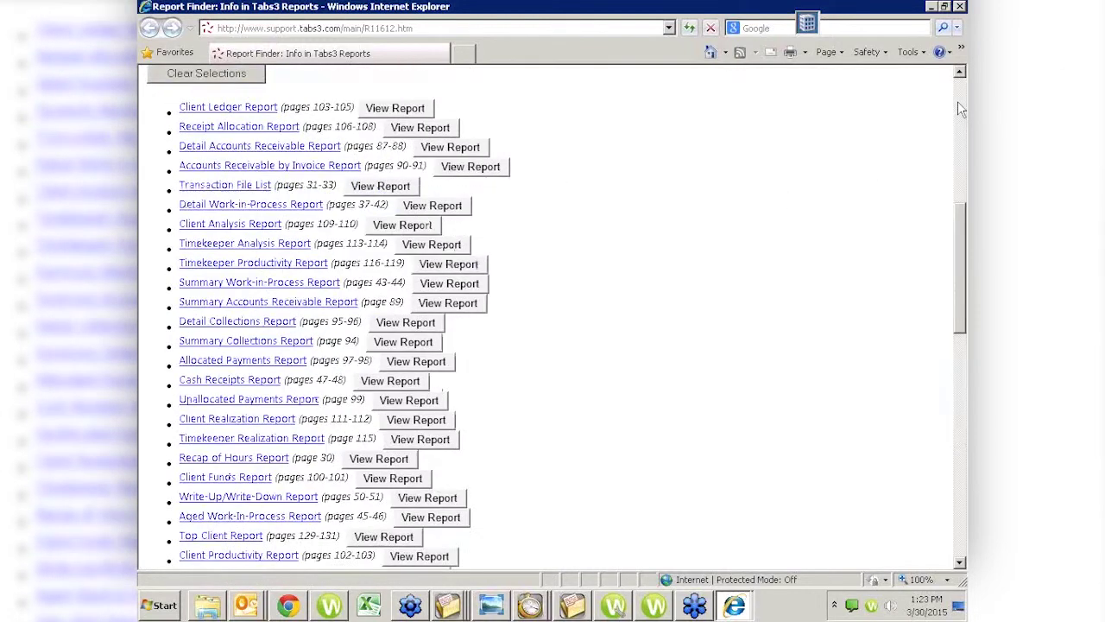
{"action": "left_click", "coordinate": [958, 103]}
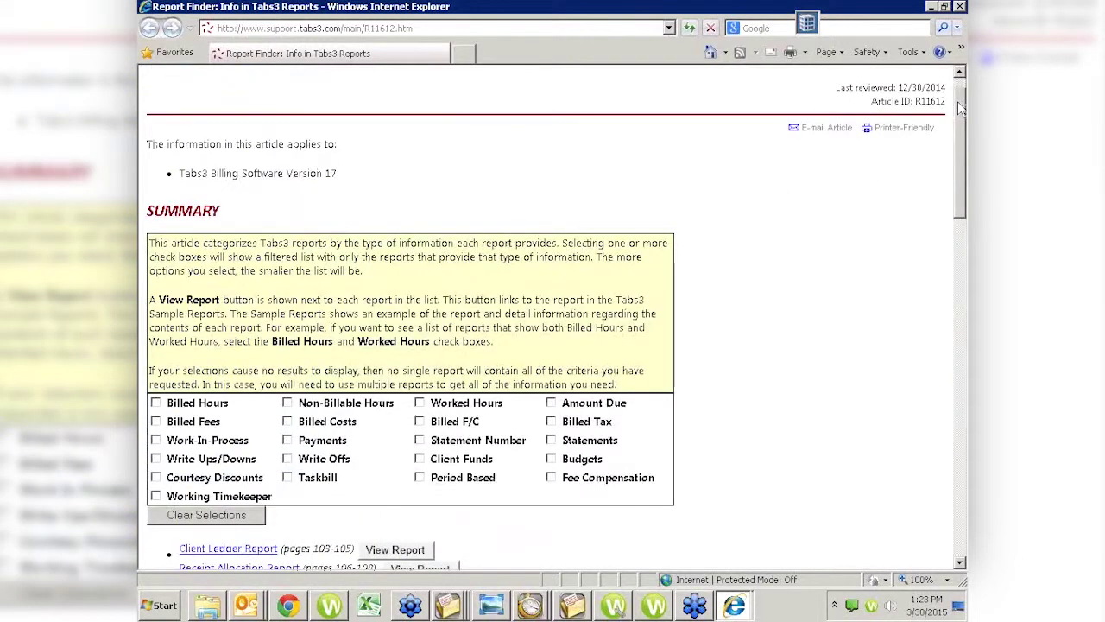
{"action": "left_click", "coordinate": [420, 403]}
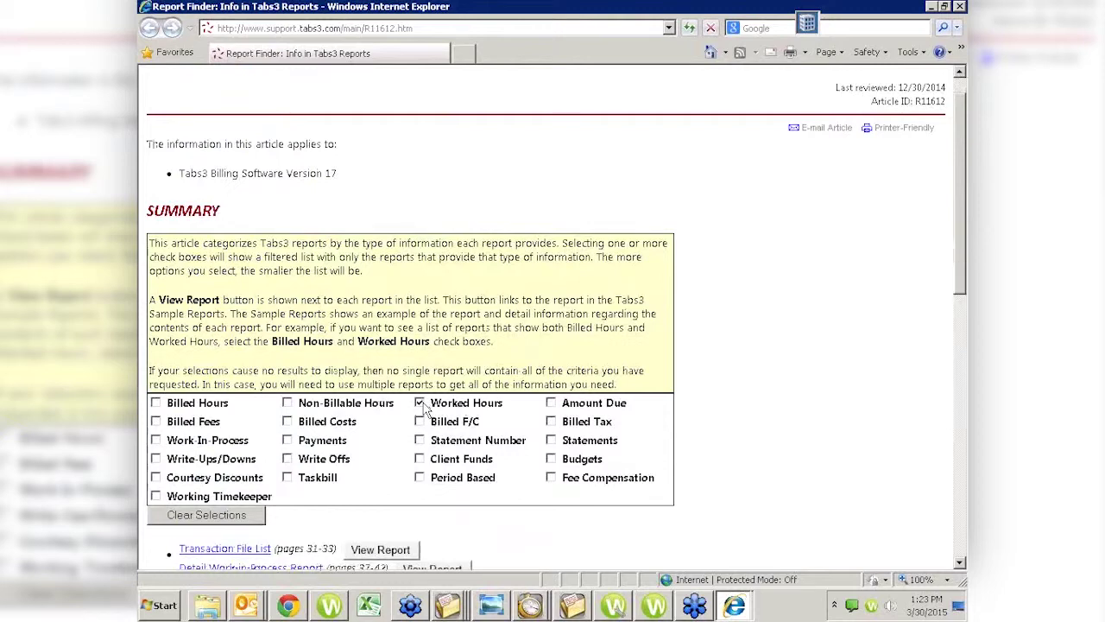
{"action": "left_click", "coordinate": [287, 404]}
{"action": "left_click_drag", "start_coordinate": [956, 128], "coordinate": [954, 229]}
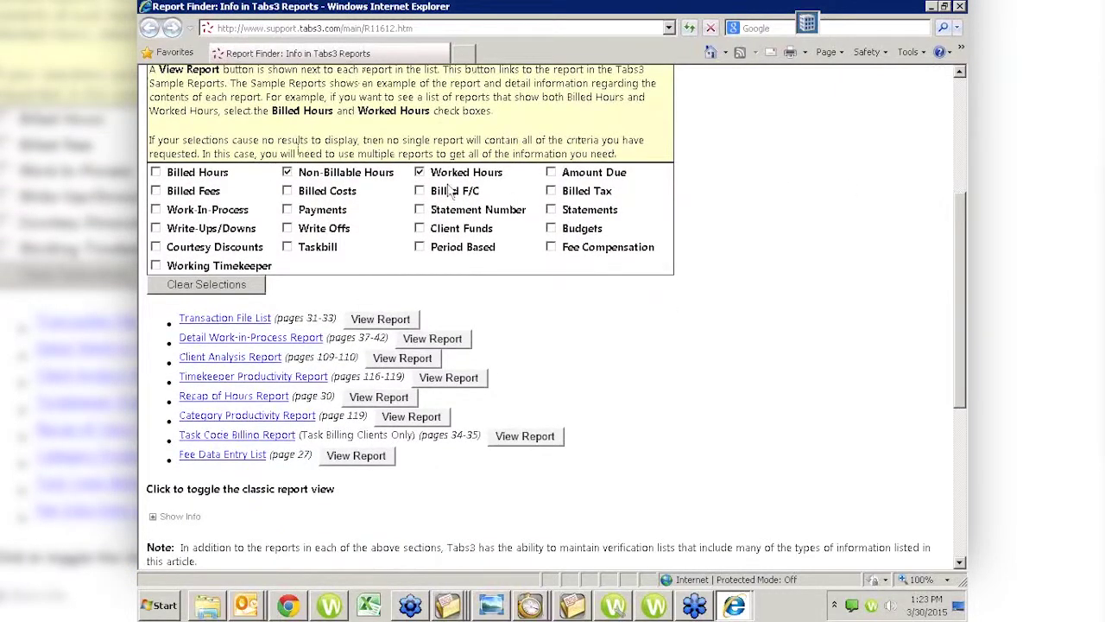
{"action": "left_click", "coordinate": [419, 173]}
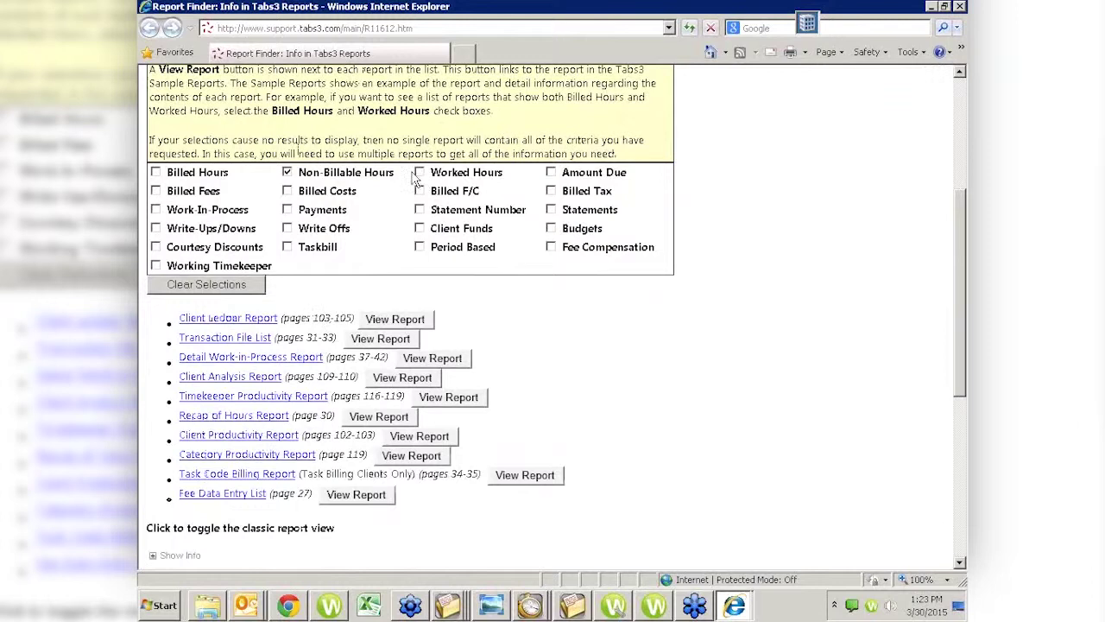
{"action": "left_click", "coordinate": [287, 173]}
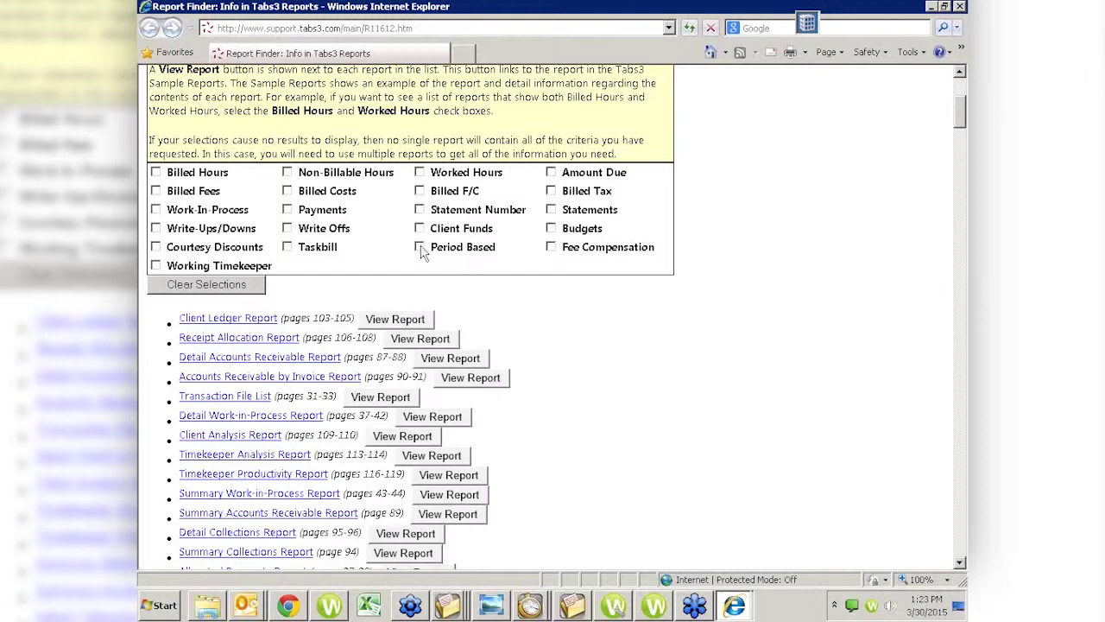
Filter the Report Finder list to Period Based reports.
{"action": "left_click", "coordinate": [421, 247]}
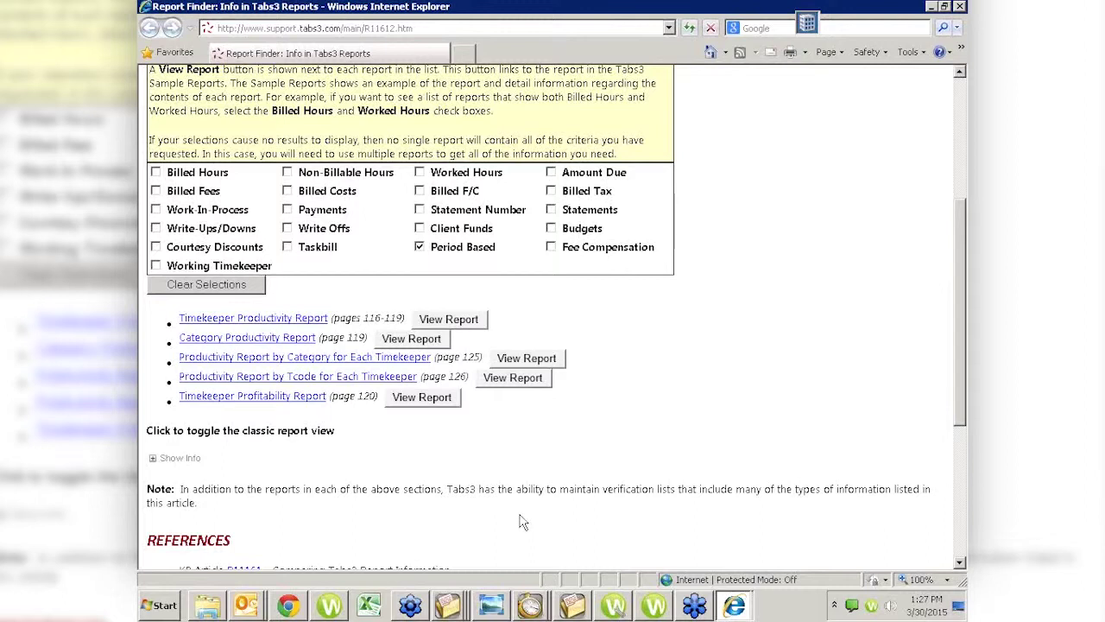
Switch to the Tabs3 Task Folders window and show About Tabs3 version 17.1 details.
{"action": "left_click", "coordinate": [531, 605]}
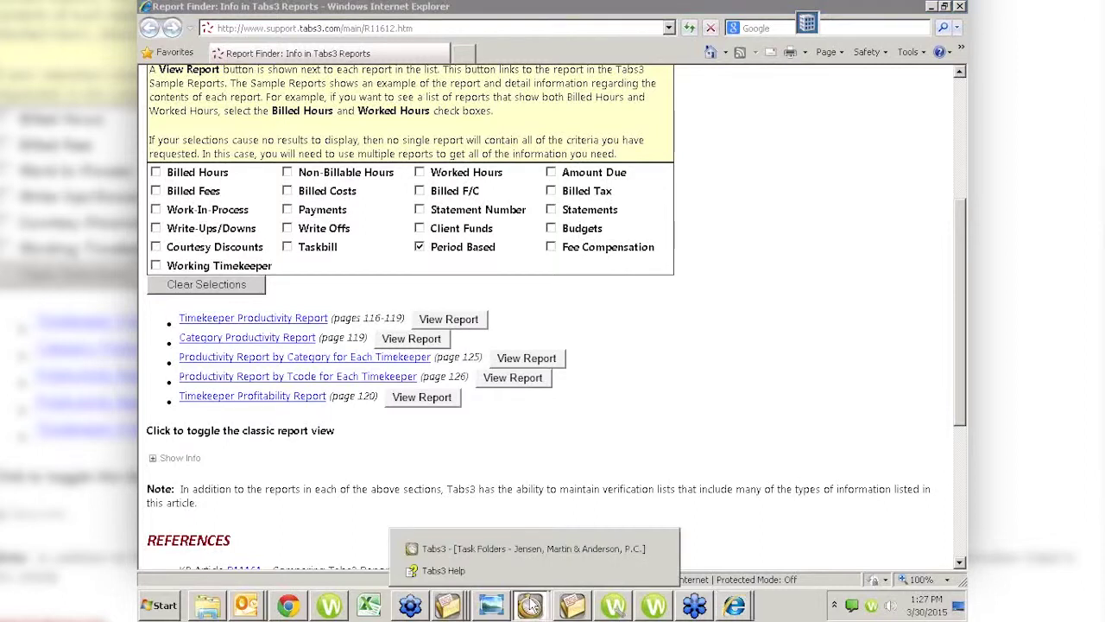
{"action": "left_click", "coordinate": [532, 549]}
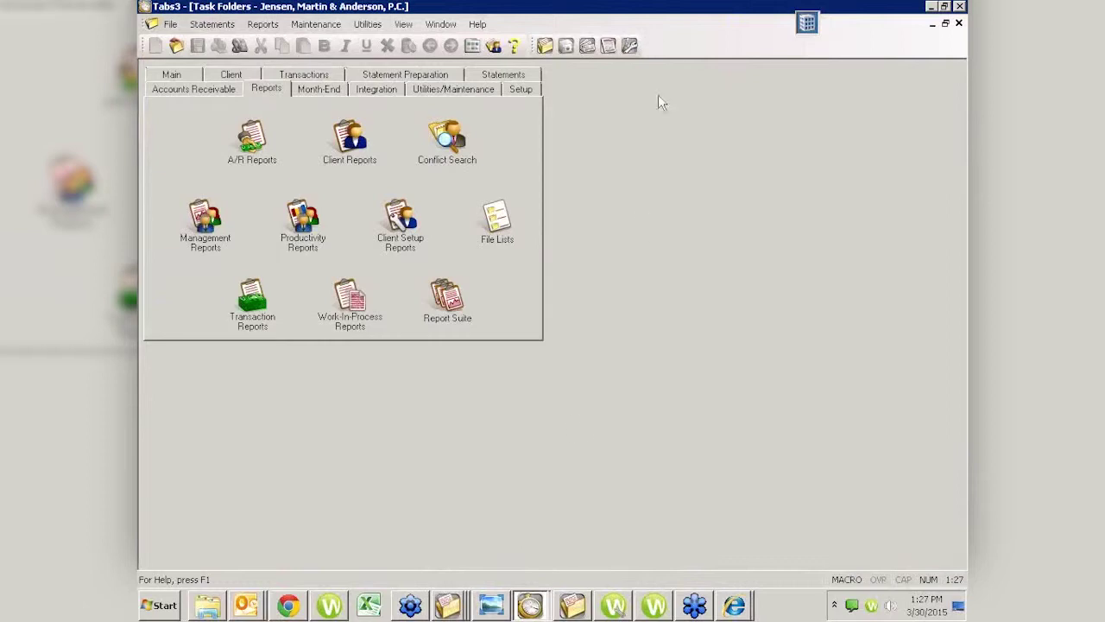
{"action": "left_click", "coordinate": [479, 25]}
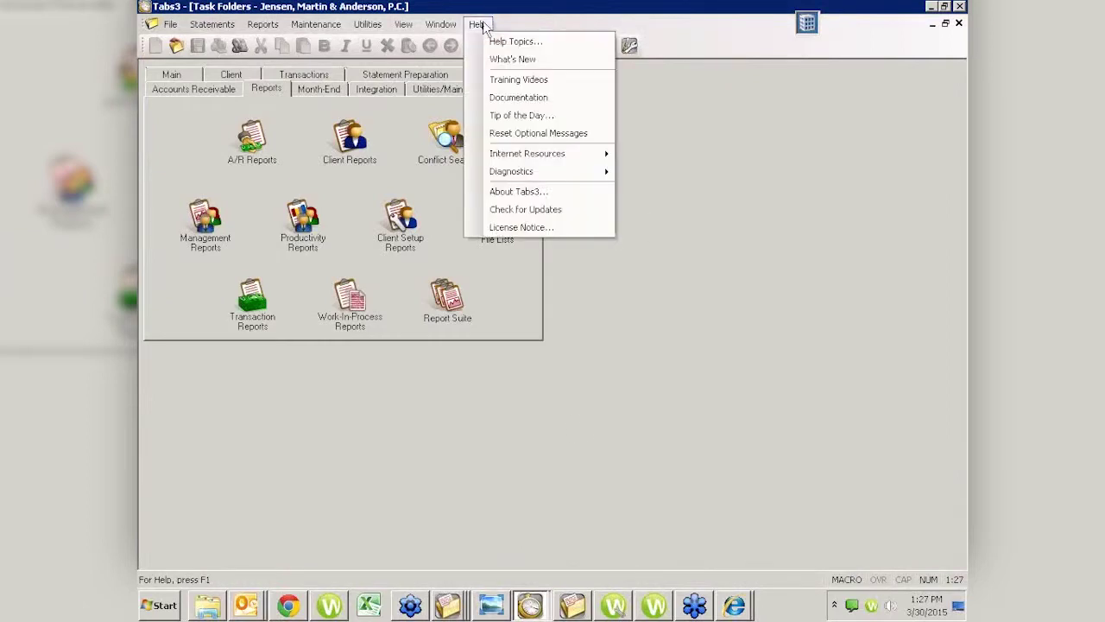
{"action": "left_click", "coordinate": [533, 192]}
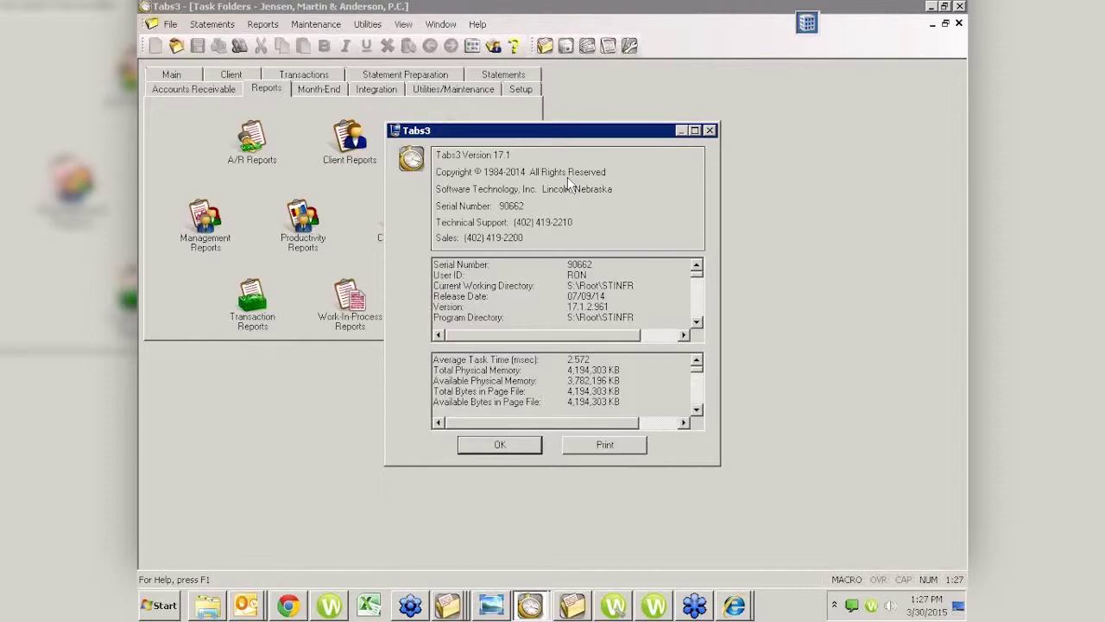
{"action": "left_click", "coordinate": [289, 607]}
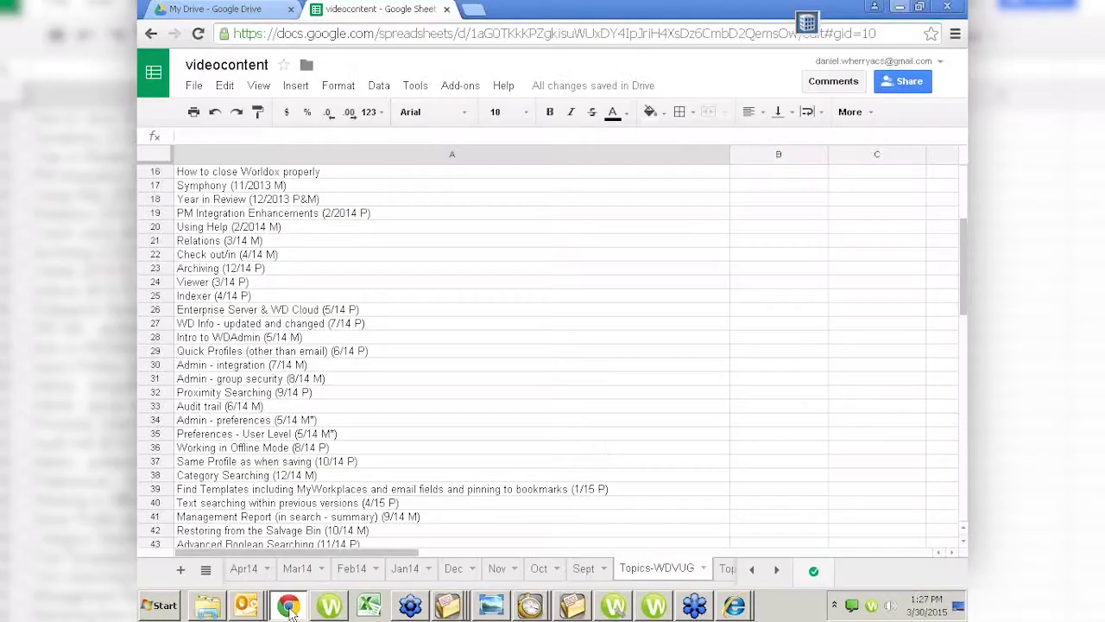
Open attorneycomputersystems.com, the Attorney Computer Systems home page, in a new Chrome tab.
{"action": "left_click", "coordinate": [473, 9]}
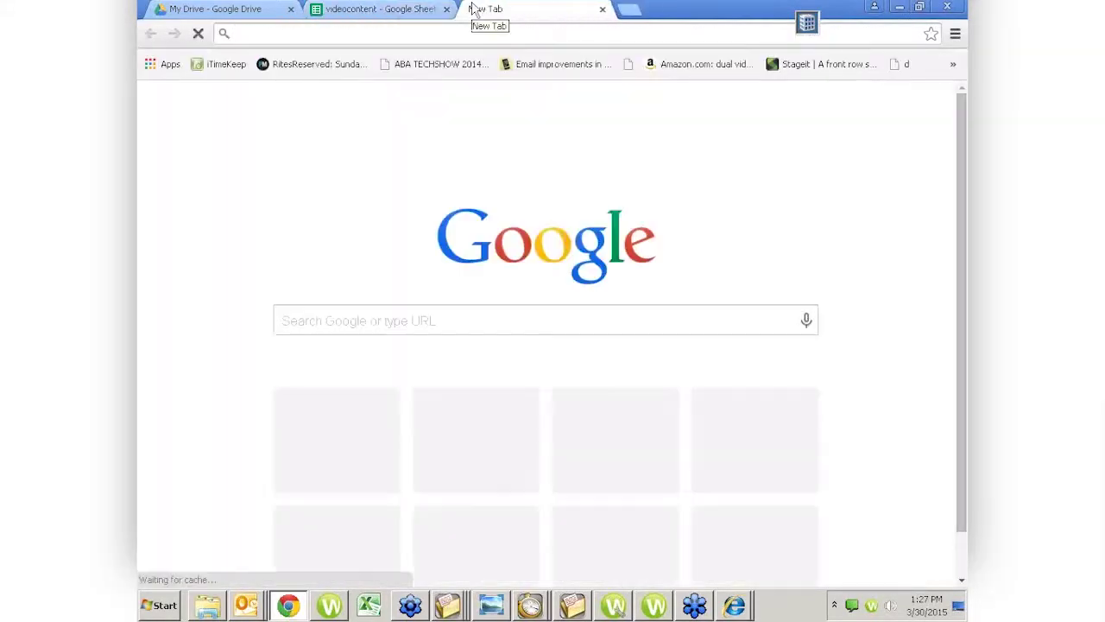
{"action": "type", "text": "attorneycomputersystems.com"}
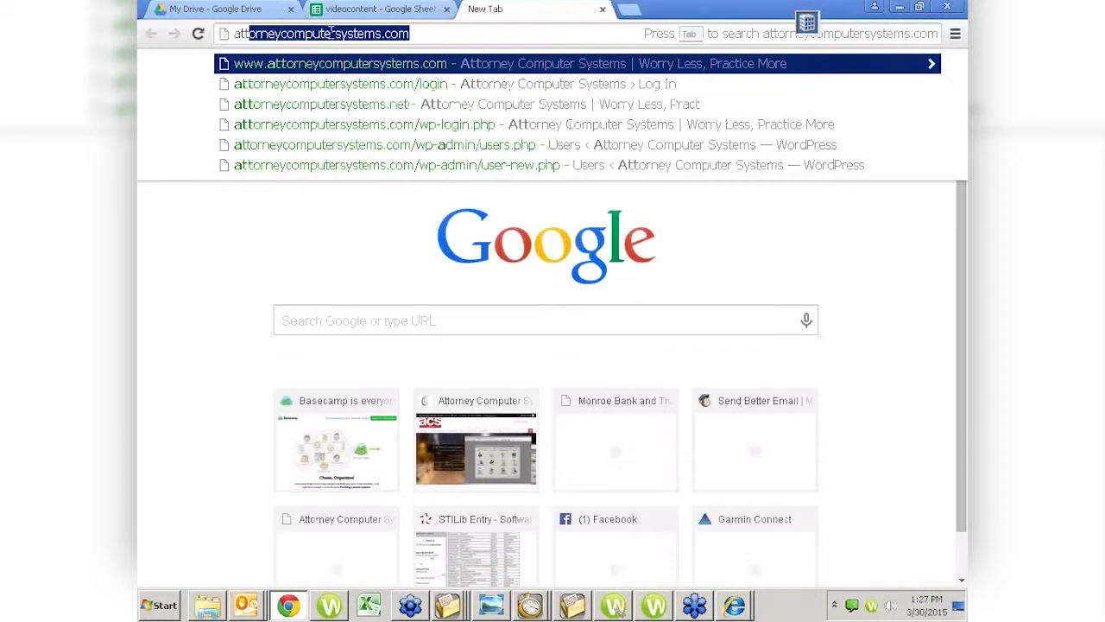
{"action": "key", "text": "Return"}
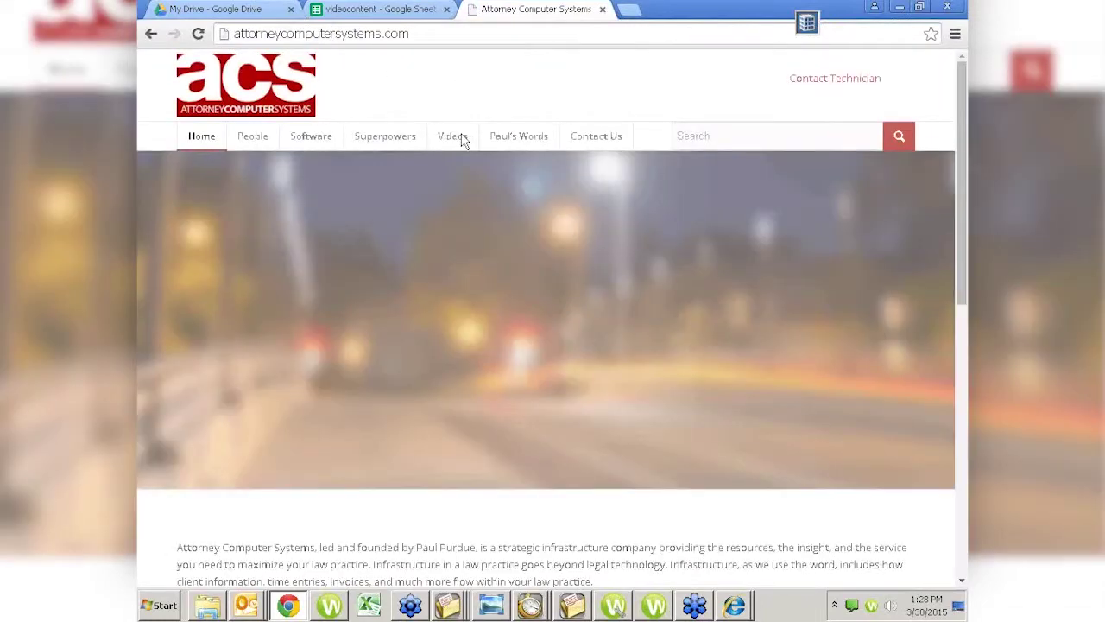
{"action": "mouse_move", "coordinate": [459, 142]}
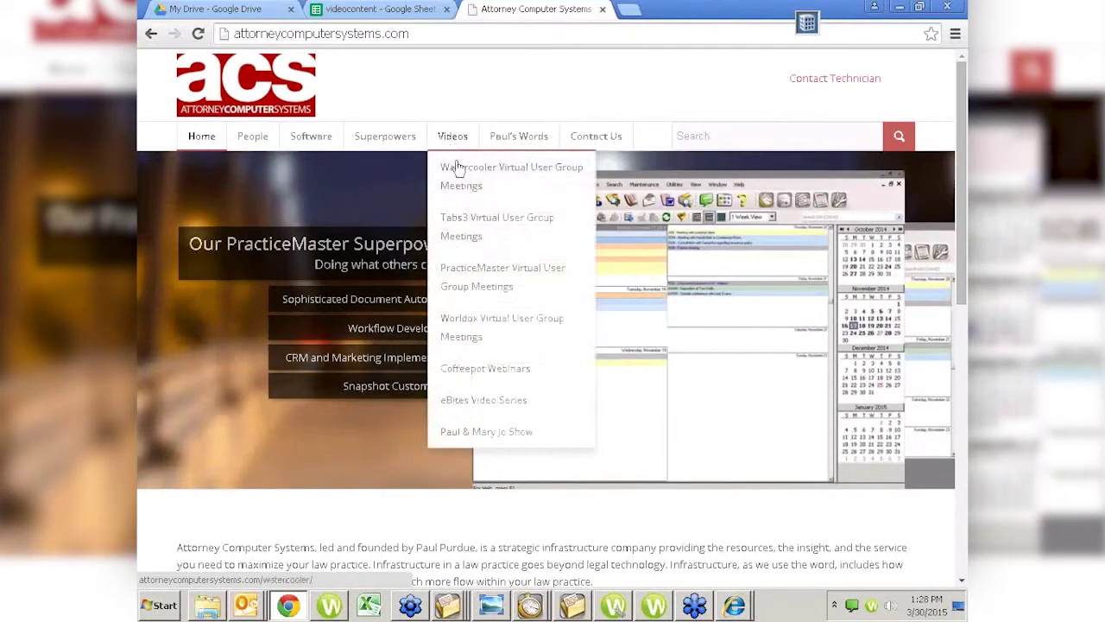
Go to Videos > Tabs3 Virtual User Group Meetings and review the March 30, 2015 session post.
{"action": "left_click", "coordinate": [483, 235]}
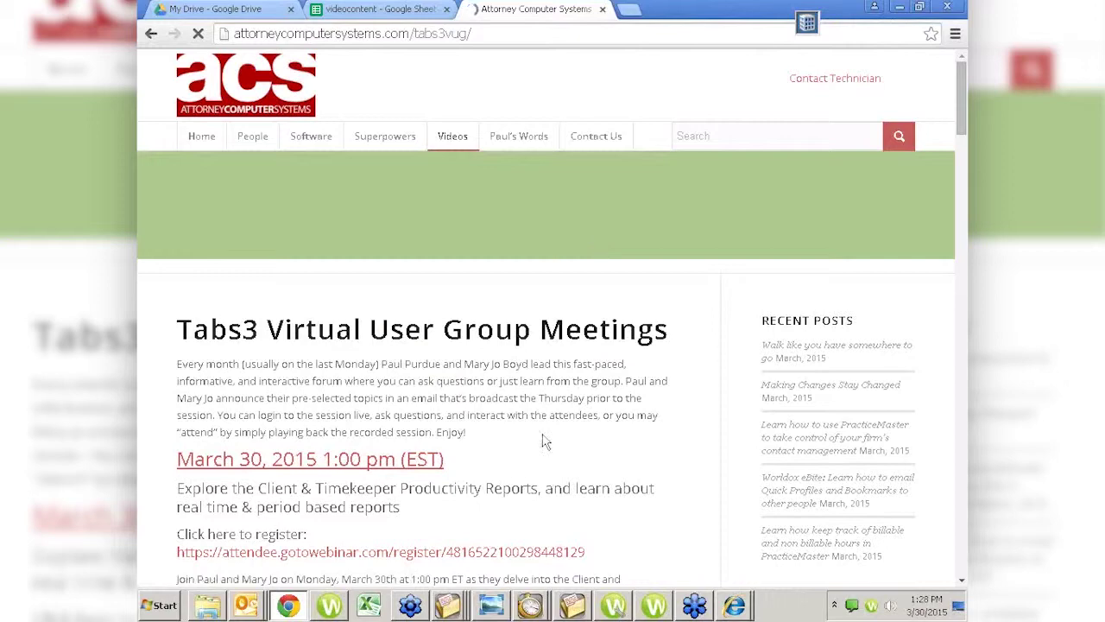
{"action": "scroll", "coordinate": [544, 442], "scroll_direction": "down", "scroll_amount": 3}
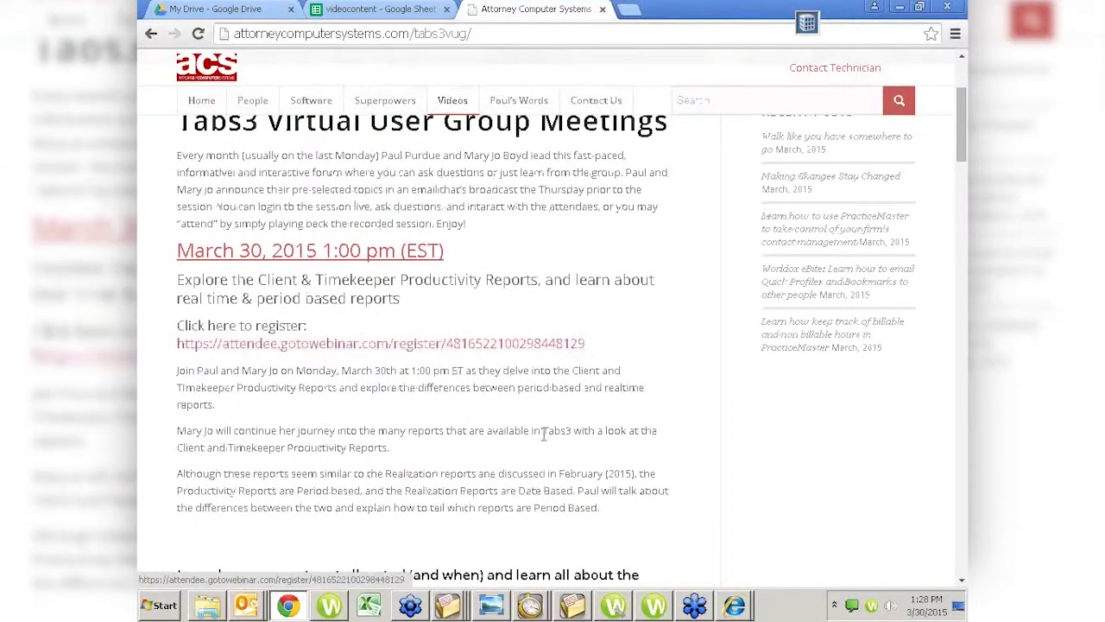
{"action": "scroll", "coordinate": [544, 436], "scroll_direction": "down", "scroll_amount": 3}
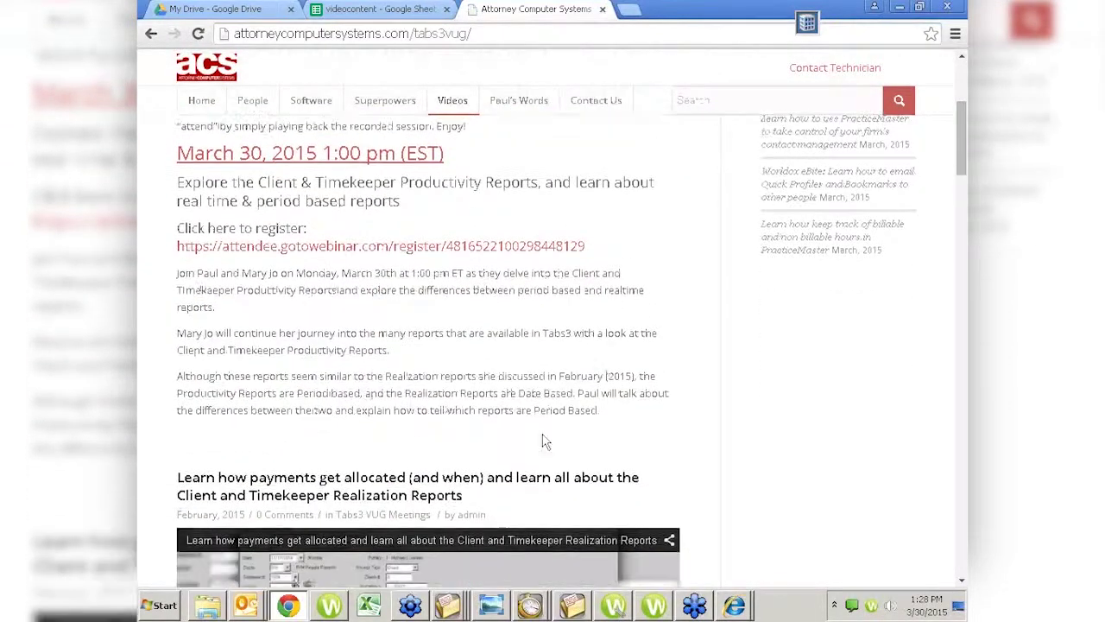
{"action": "scroll", "coordinate": [544, 441], "scroll_direction": "down", "scroll_amount": 2}
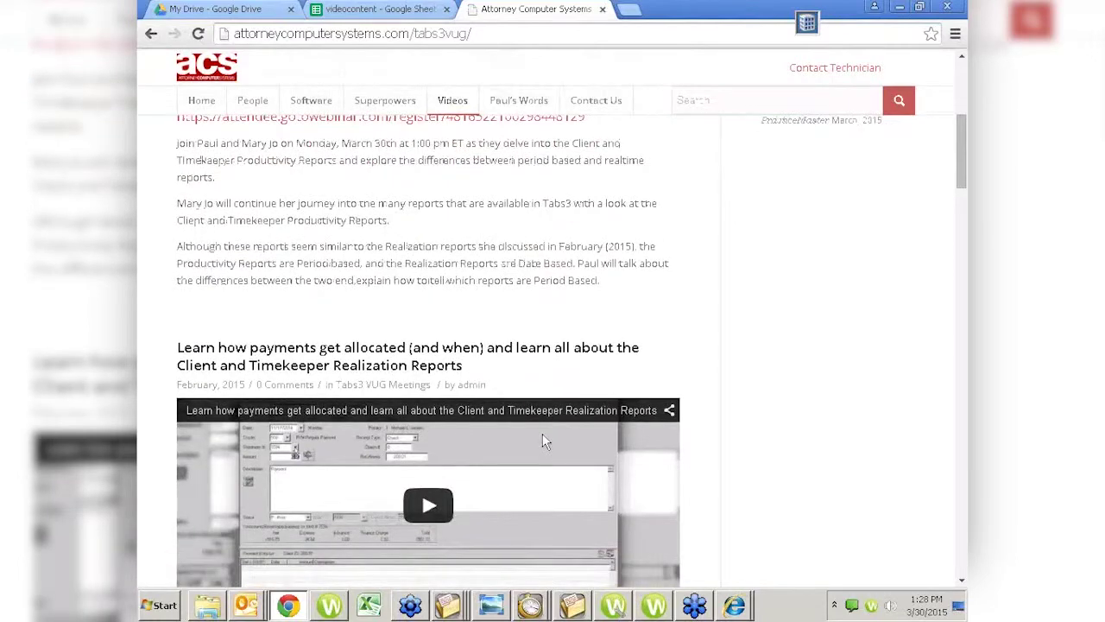
{"action": "scroll", "coordinate": [544, 441], "scroll_direction": "down", "scroll_amount": 3}
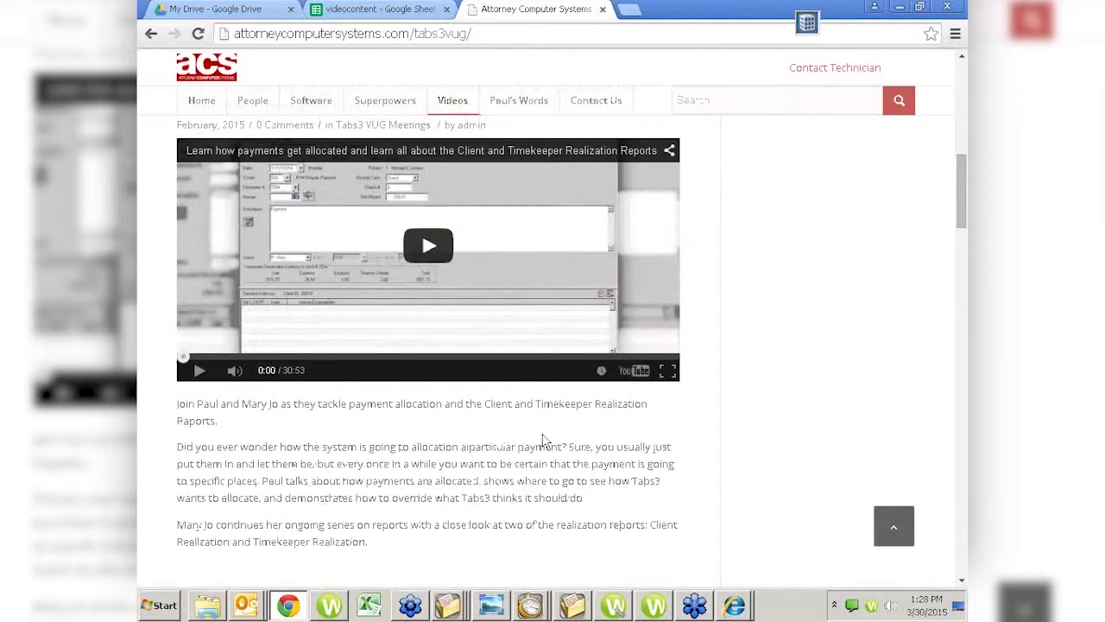
{"action": "scroll", "coordinate": [544, 441], "scroll_direction": "down", "scroll_amount": 4}
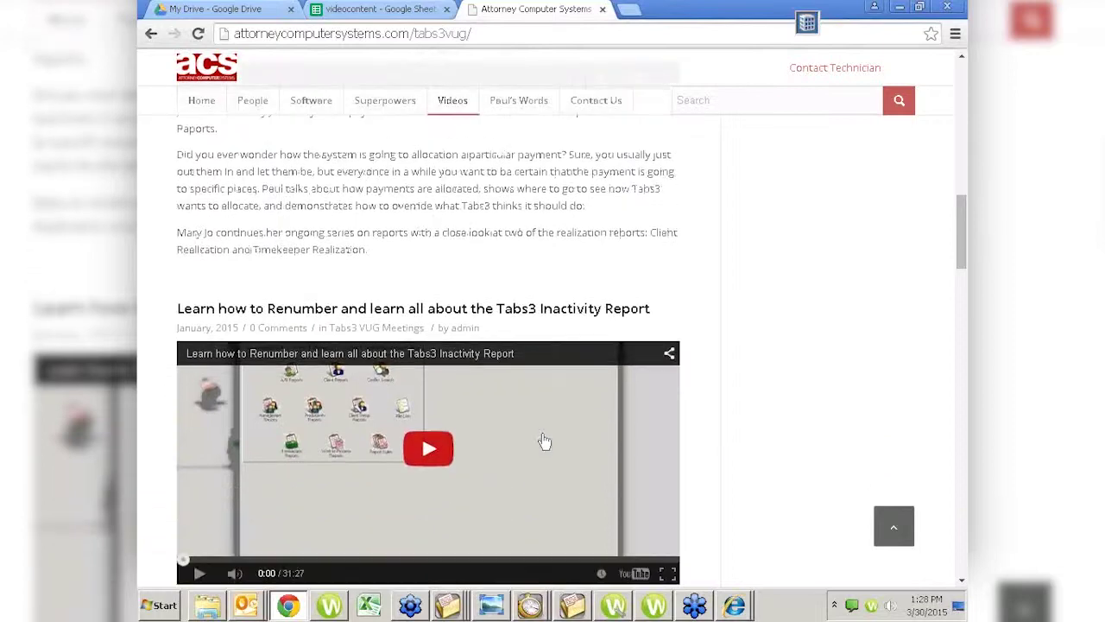
{"action": "scroll", "coordinate": [544, 441], "scroll_direction": "up", "scroll_amount": 6}
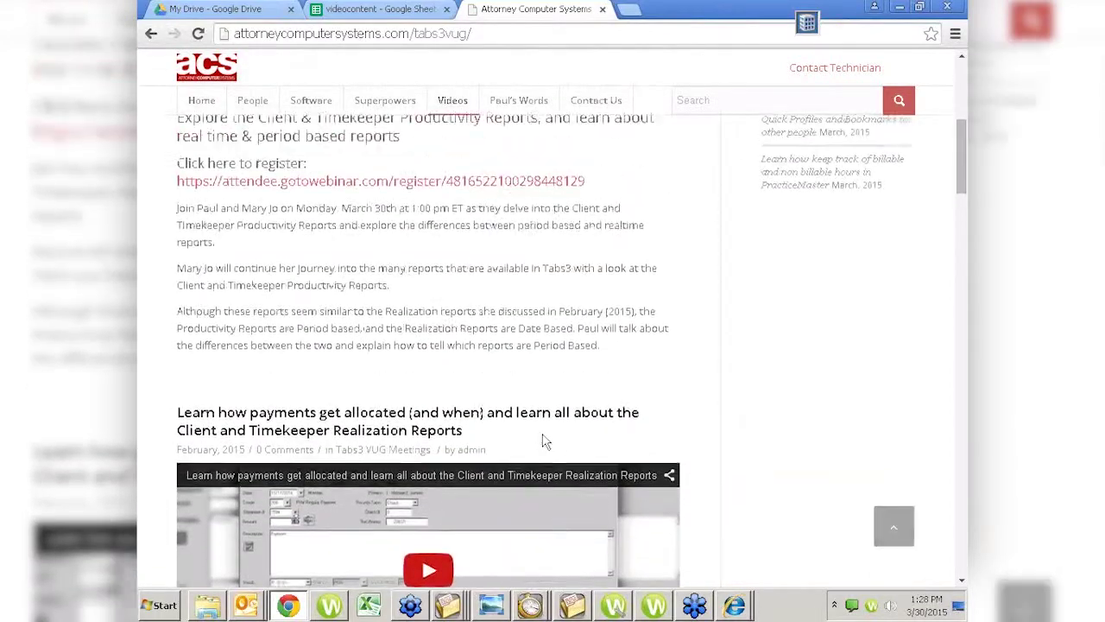
{"action": "scroll", "coordinate": [544, 442], "scroll_direction": "up", "scroll_amount": 2}
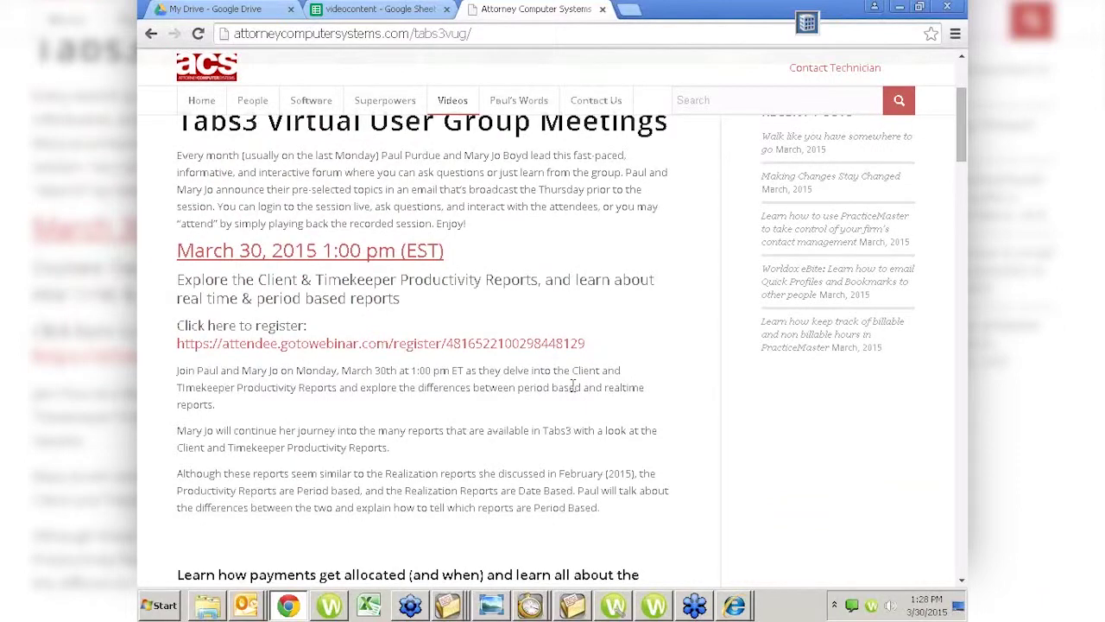
Search the site for 'email statements' using the autocomplete suggestion after typing 'email'.
{"action": "left_click", "coordinate": [783, 99]}
{"action": "type", "text": "email"}
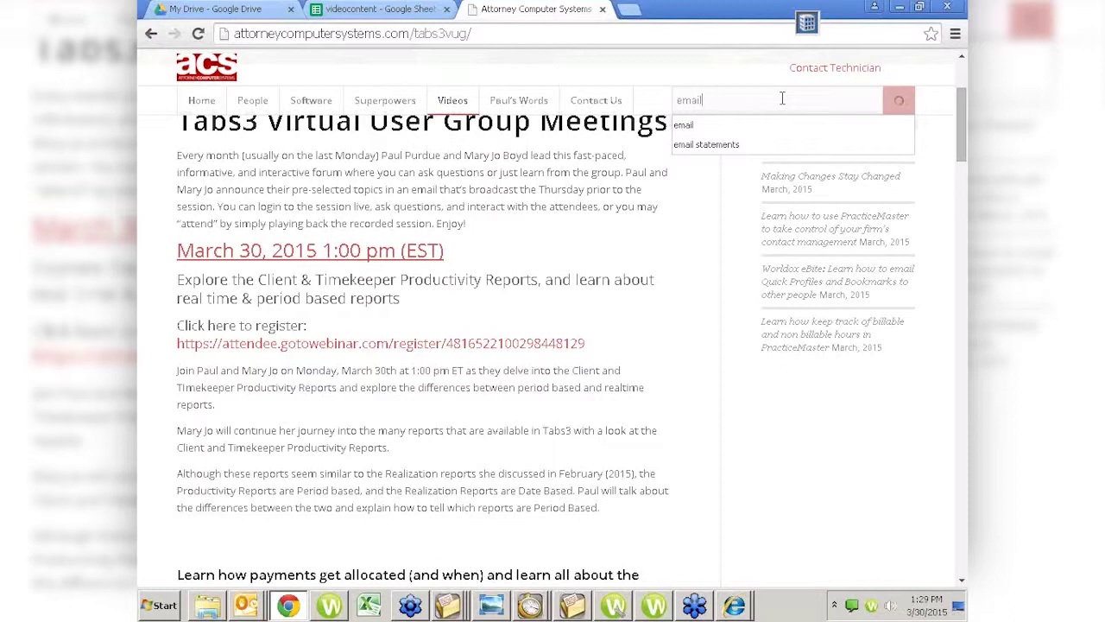
{"action": "left_click", "coordinate": [728, 145]}
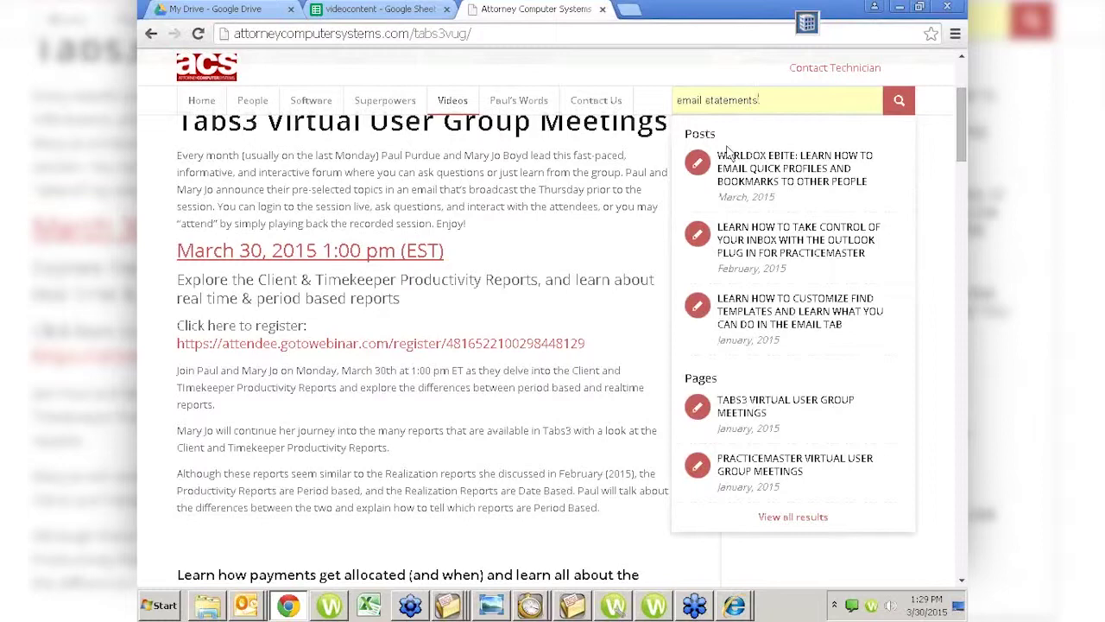